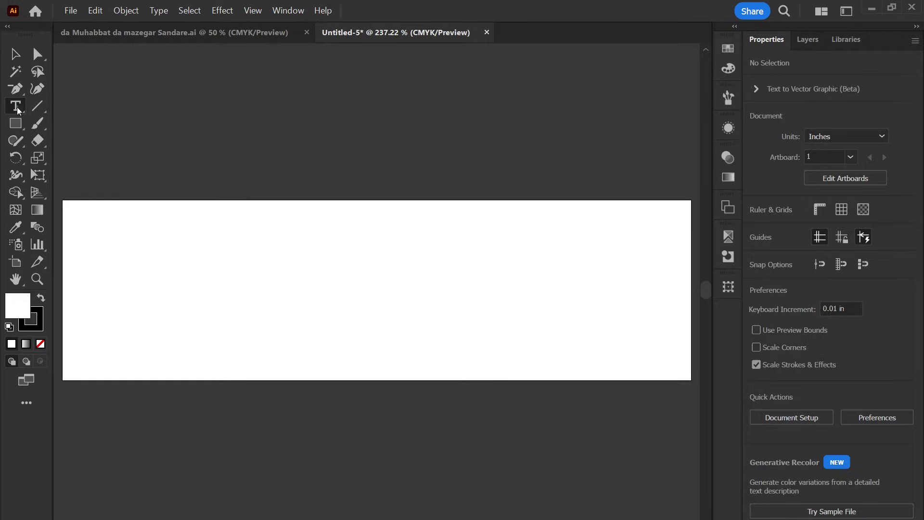
Step: Type the Urdu name مفتی مختیار الدین شاه as a text object on the artboard
{"action": "left_click", "coordinate": [391, 313]}
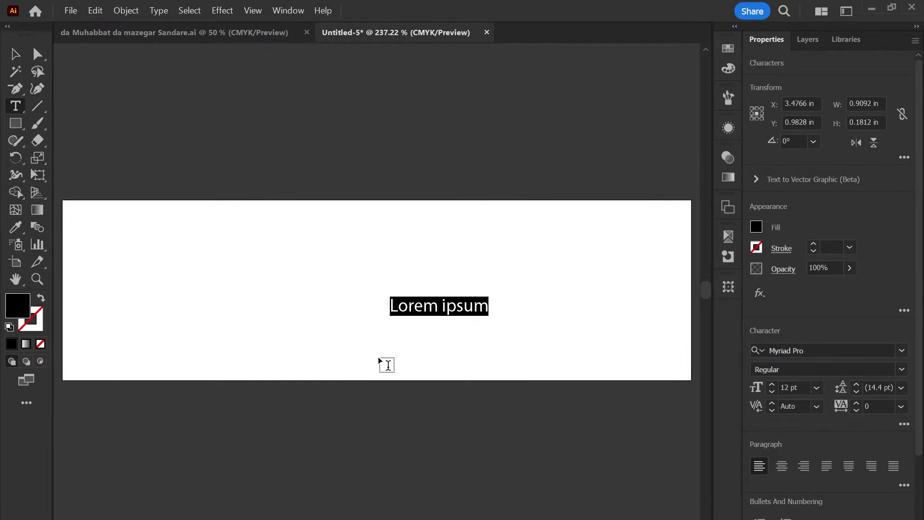
{"action": "type", "text": "mf"}
{"action": "key", "text": "BackSpace"}
{"action": "type", "text": "فتی مختیار الدین شاه"}
{"action": "key", "text": "Escape"}
{"action": "key", "text": "y"}
Step: Centre-align the name and enlarge it across the artboard
{"action": "left_click", "coordinate": [782, 467]}
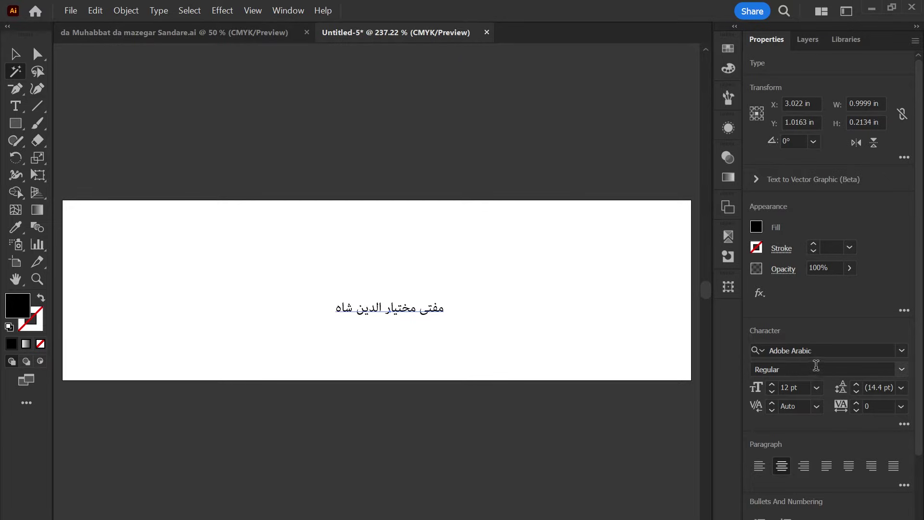
{"action": "key", "text": "v"}
{"action": "left_click", "coordinate": [390, 308]}
{"action": "left_click_drag", "start_coordinate": [444, 318], "coordinate": [589, 337]}
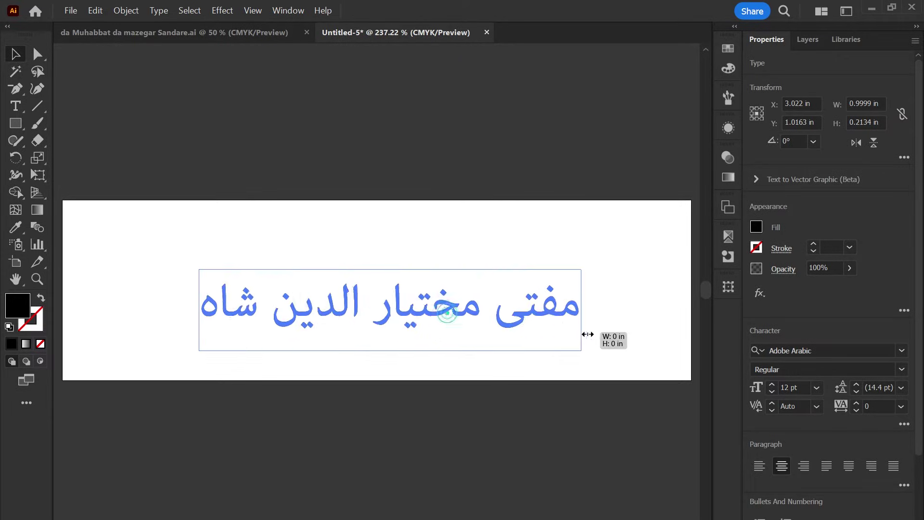
Step: Set the name in the Gandhara Suls font
{"action": "left_click", "coordinate": [832, 350]}
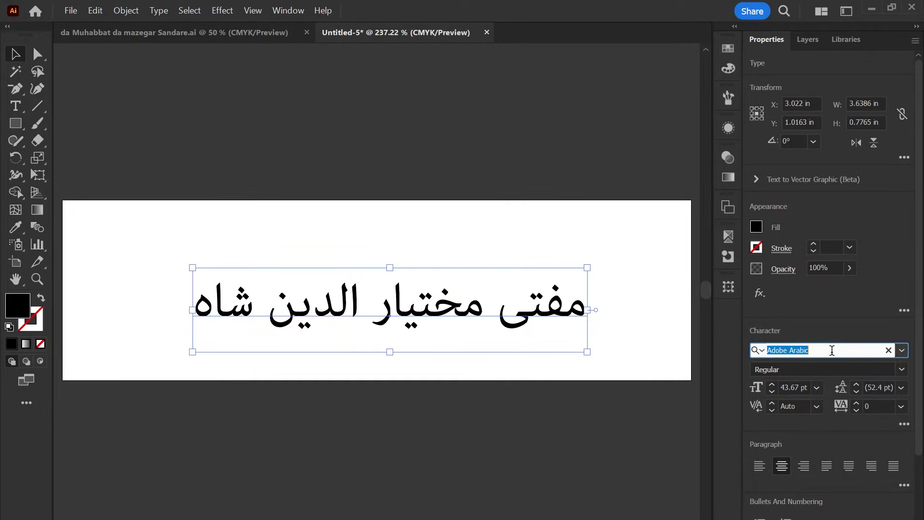
{"action": "type", "text": "ژ"}
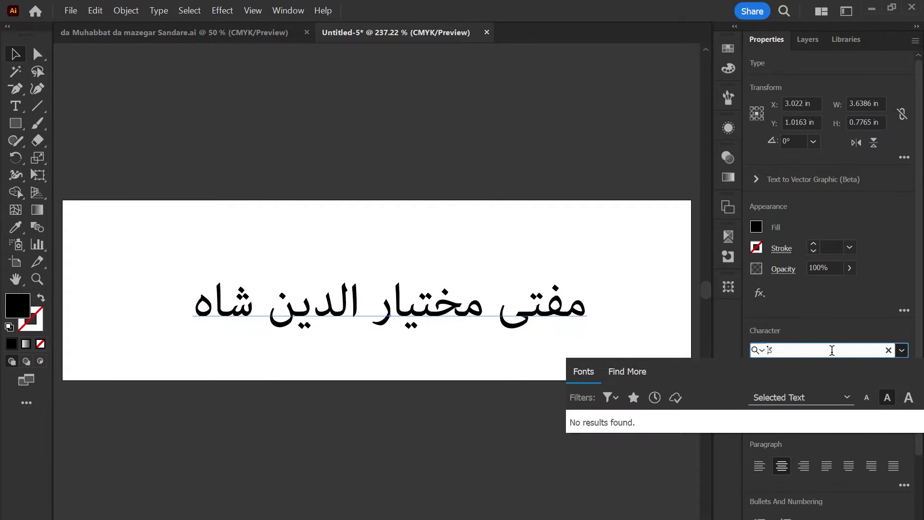
{"action": "key", "text": "BackSpace"}
{"action": "type", "text": "gan"}
{"action": "key", "text": "Return"}
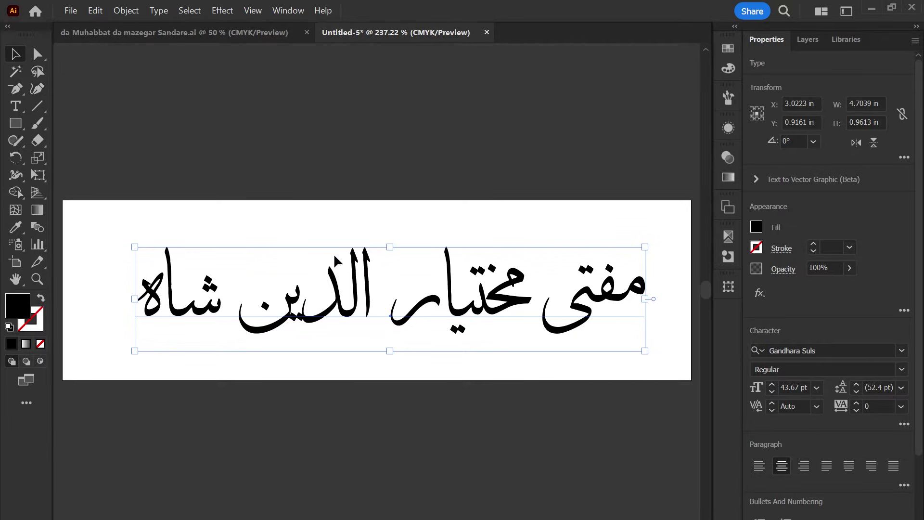
{"action": "left_click", "coordinate": [305, 396]}
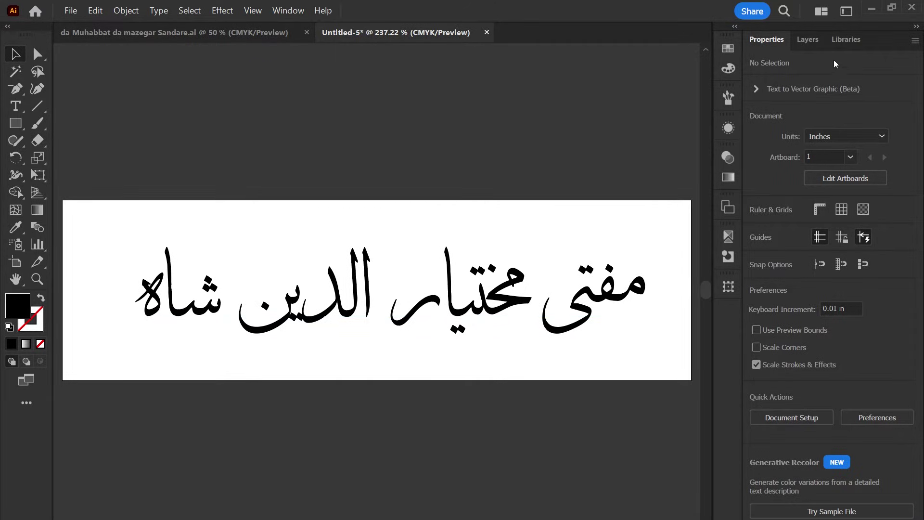
{"action": "left_click", "coordinate": [843, 40]}
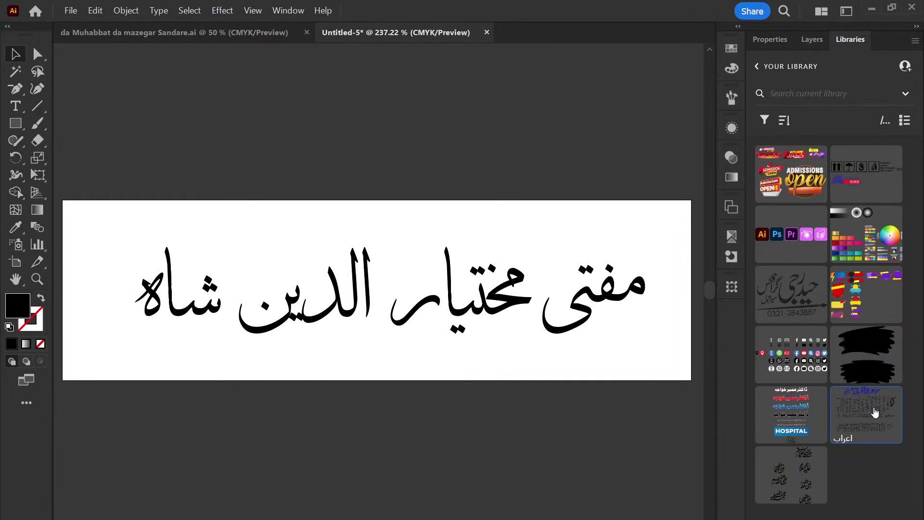
Step: Open the اعراب library graphic and copy its blue row of diacritic glyphs
{"action": "double_click", "coordinate": [875, 413]}
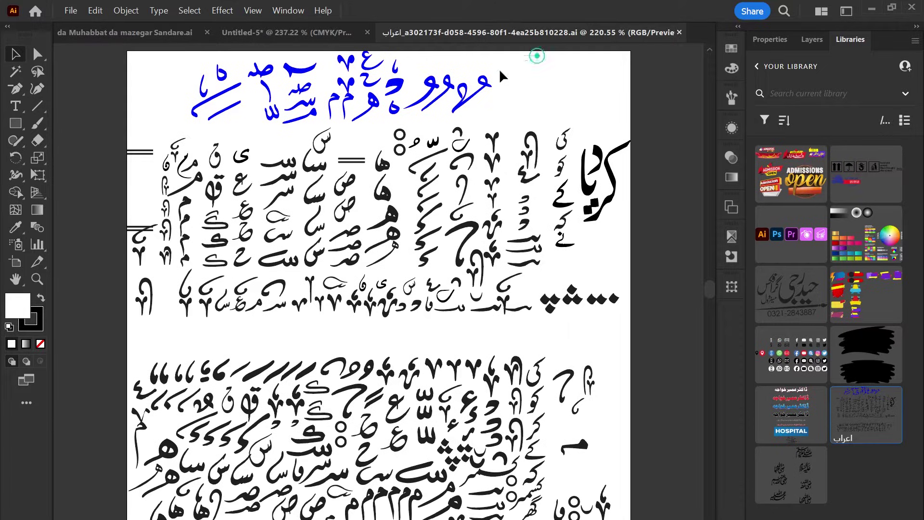
{"action": "left_click_drag", "start_coordinate": [526, 66], "coordinate": [188, 123]}
{"action": "key", "text": "ctrl+shift+Tab"}
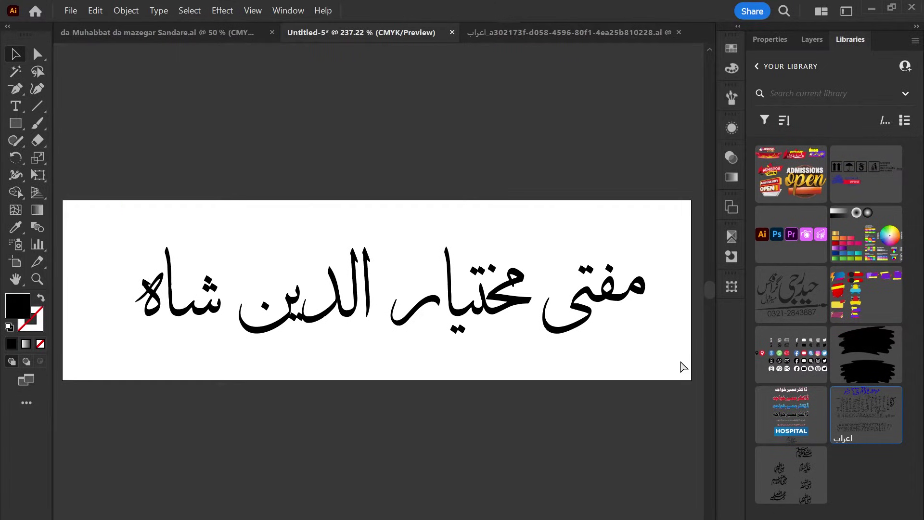
Step: Paste the glyph row into the name document and place it above the artboard
{"action": "key", "text": "ctrl+v"}
{"action": "left_click_drag", "start_coordinate": [424, 308], "coordinate": [423, 183]}
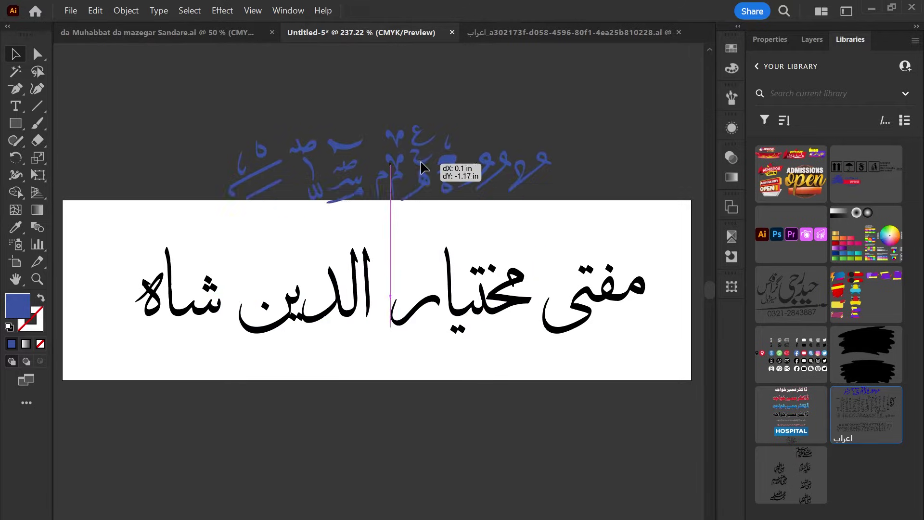
{"action": "left_click", "coordinate": [592, 192]}
{"action": "left_click", "coordinate": [536, 32]}
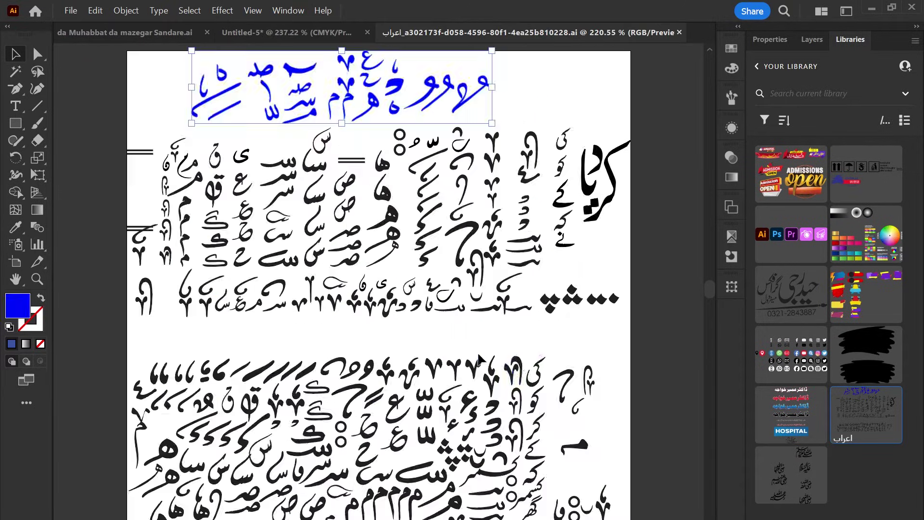
{"action": "key", "text": "ctrl+shift+Tab"}
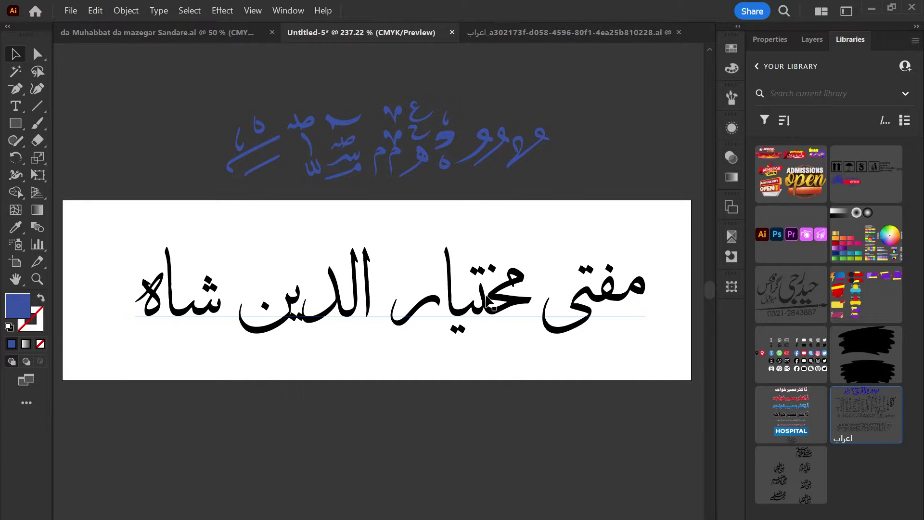
{"action": "left_click", "coordinate": [485, 285]}
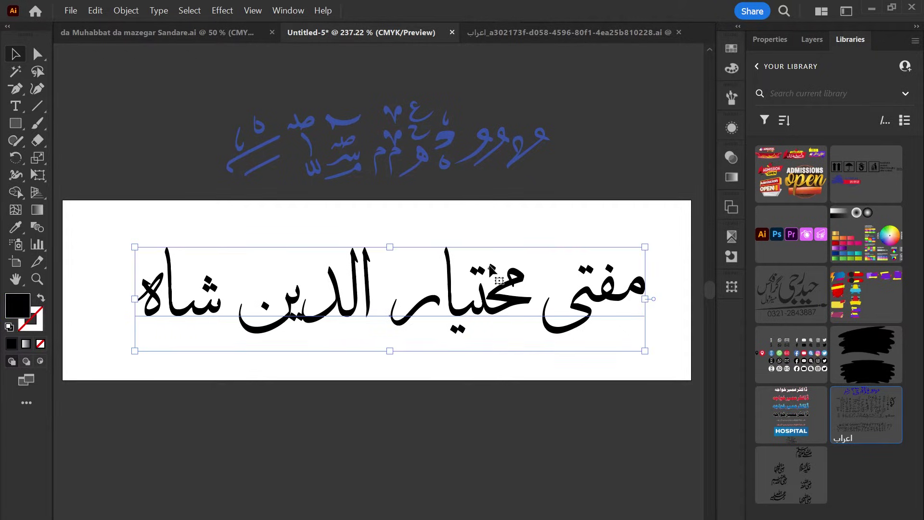
Step: Convert the Urdu name lettering to outlines
{"action": "key", "text": "ctrl+shift+b"}
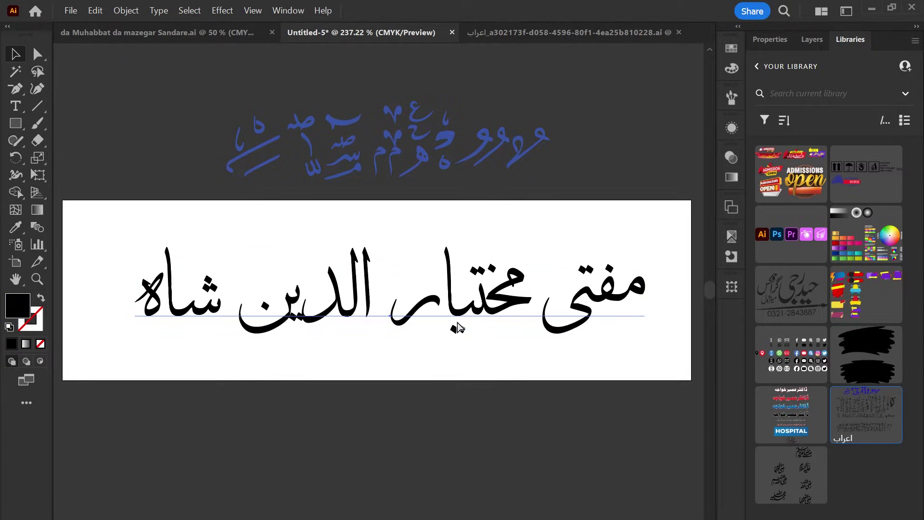
{"action": "key", "text": "ctrl+shift+o"}
{"action": "key", "text": "ctrl+shift+b"}
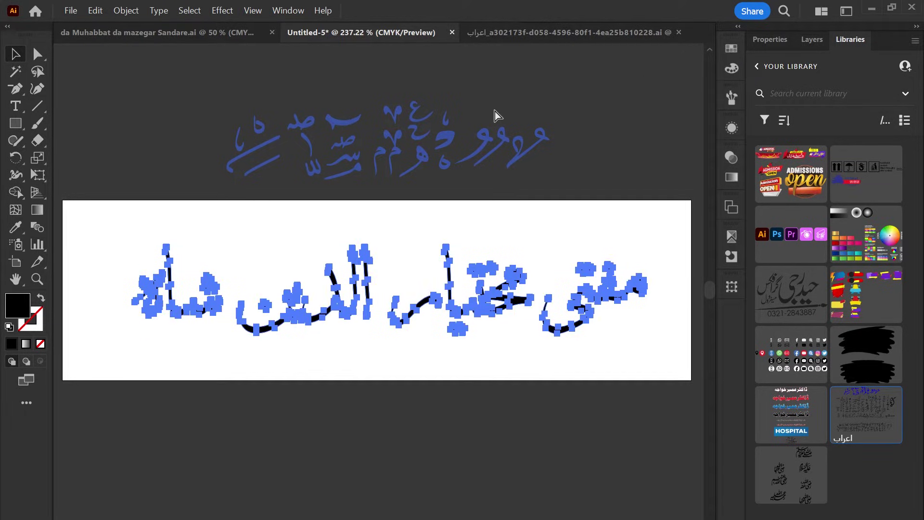
Step: Add horizontal guides along the top and bottom of the lettering
{"action": "key", "text": "ctrl+r"}
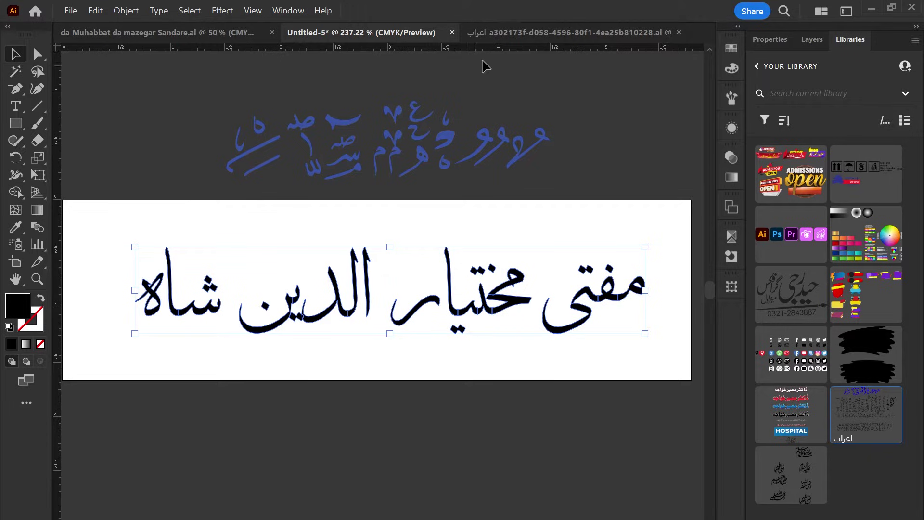
{"action": "left_click_drag", "start_coordinate": [486, 46], "coordinate": [512, 260]}
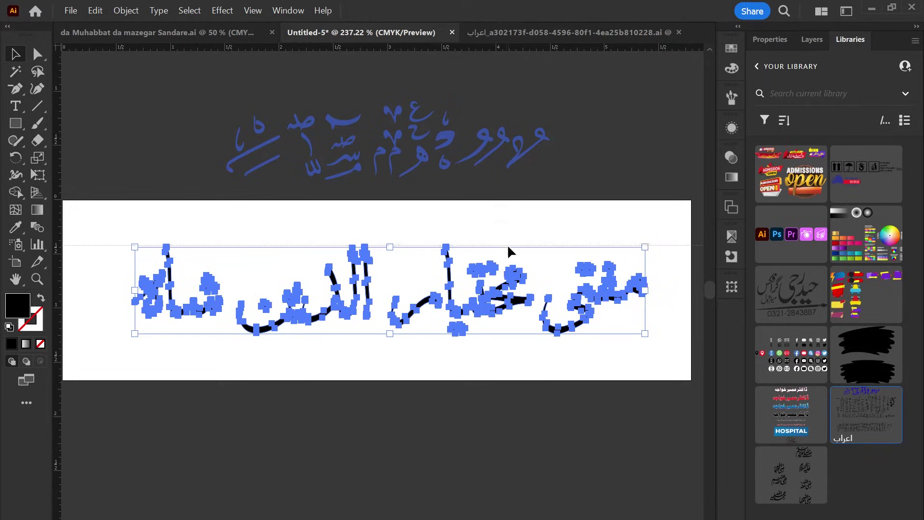
{"action": "left_click_drag", "start_coordinate": [513, 260], "coordinate": [512, 245]}
{"action": "left_click_drag", "start_coordinate": [479, 47], "coordinate": [529, 335]}
{"action": "left_click", "coordinate": [530, 369]}
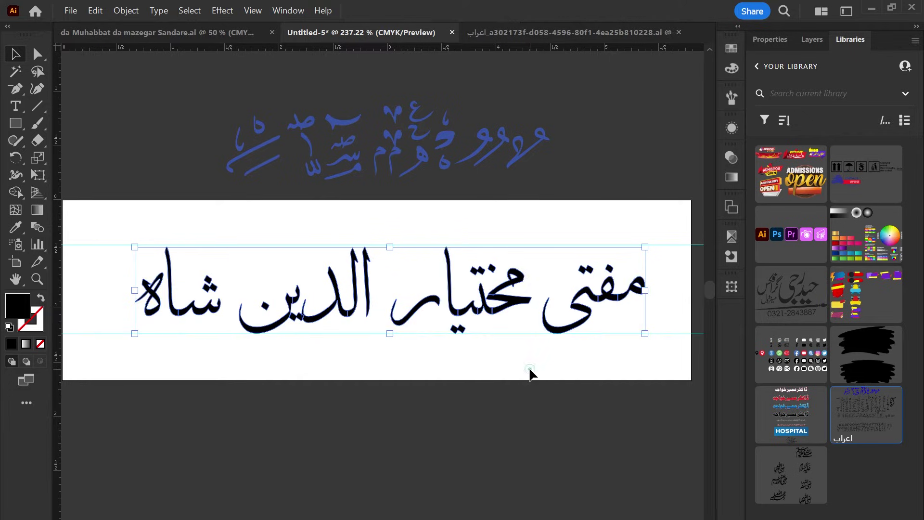
{"action": "scroll", "coordinate": [530, 374], "scroll_direction": "up", "scroll_amount": 2}
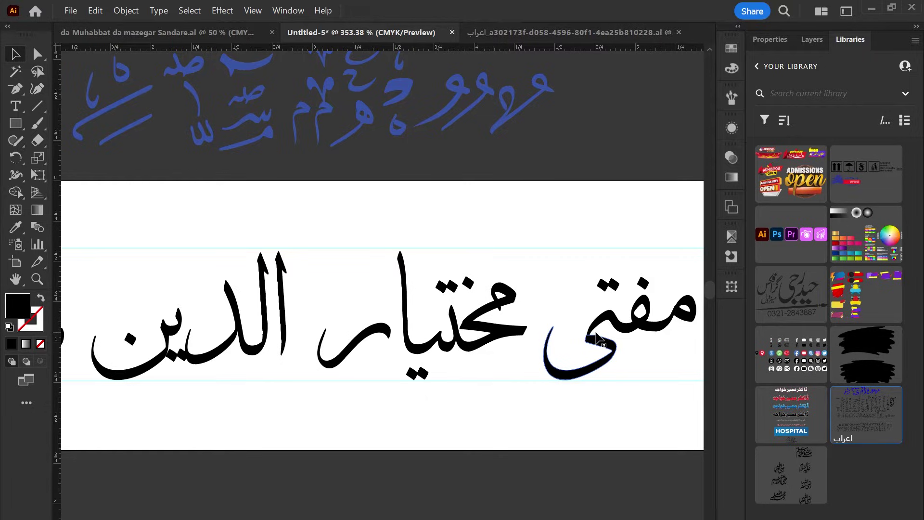
Step: Inside the name group, move مختیا closer to مفتی
{"action": "scroll", "coordinate": [554, 270], "scroll_direction": "up", "scroll_amount": 2}
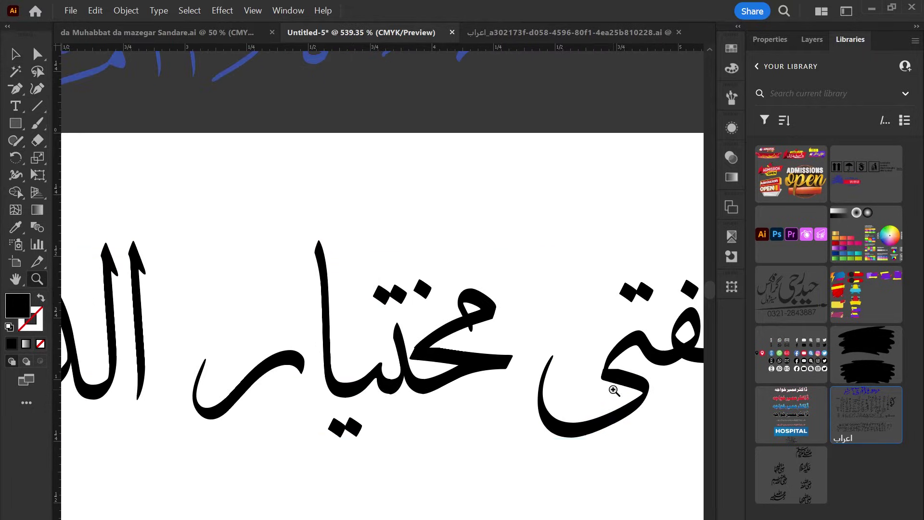
{"action": "double_click", "coordinate": [503, 311]}
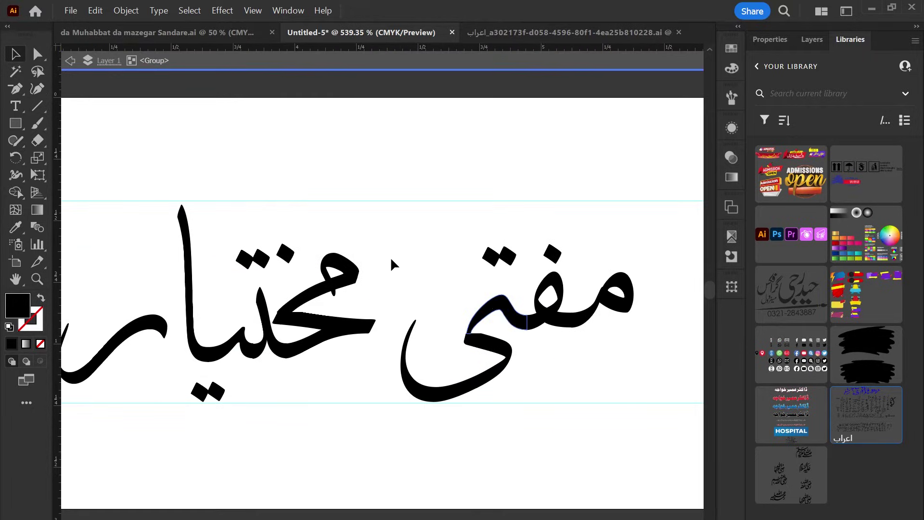
{"action": "left_click_drag", "start_coordinate": [207, 354], "coordinate": [320, 369]}
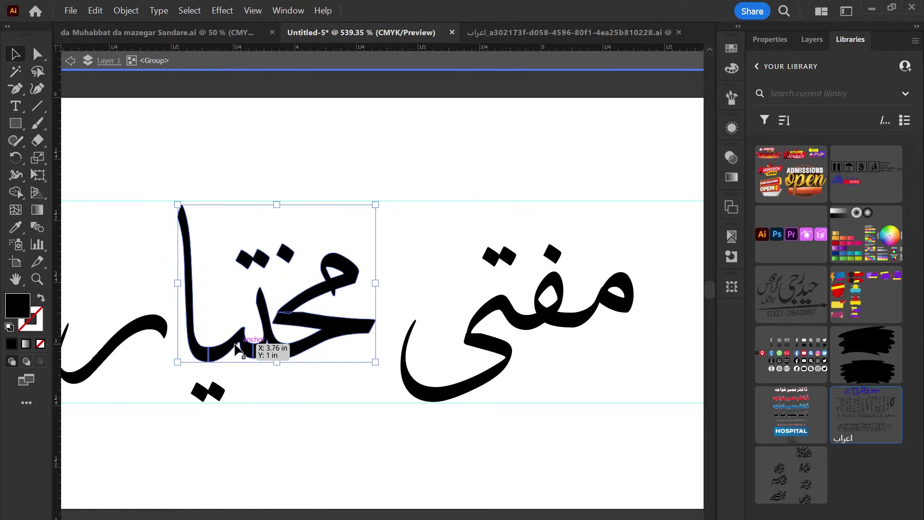
{"action": "left_click_drag", "start_coordinate": [320, 368], "coordinate": [310, 404]}
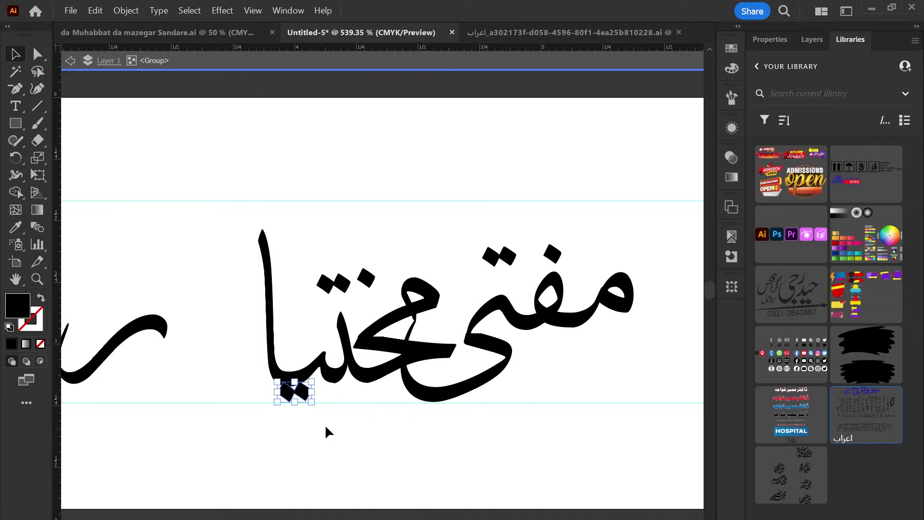
{"action": "left_click", "coordinate": [318, 279]}
{"action": "left_click", "coordinate": [332, 436]}
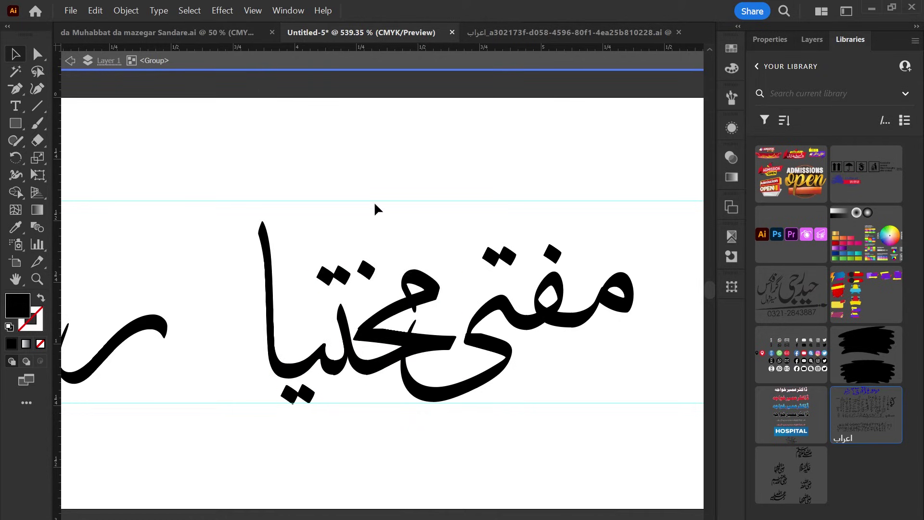
{"action": "double_click", "coordinate": [342, 207]}
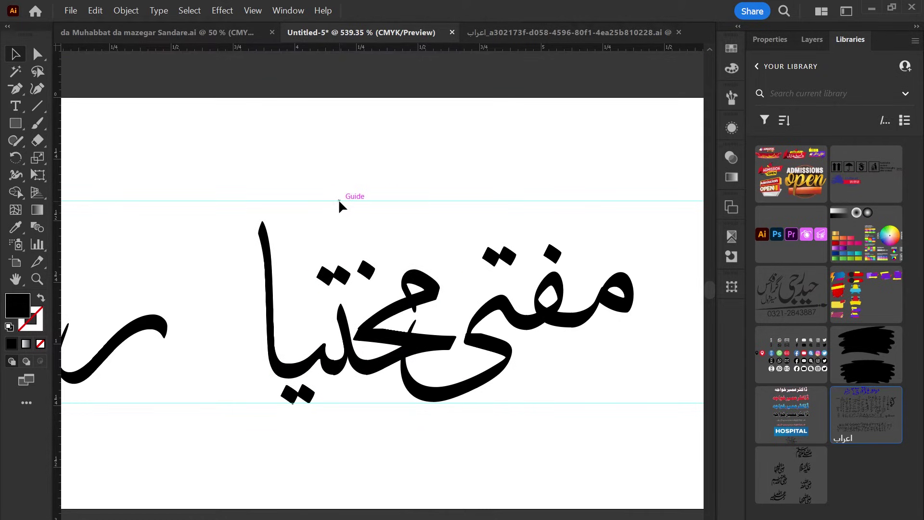
Step: Lower the top guide toward the letters and rejoin the ر glyph to مختیا
{"action": "left_click", "coordinate": [769, 40]}
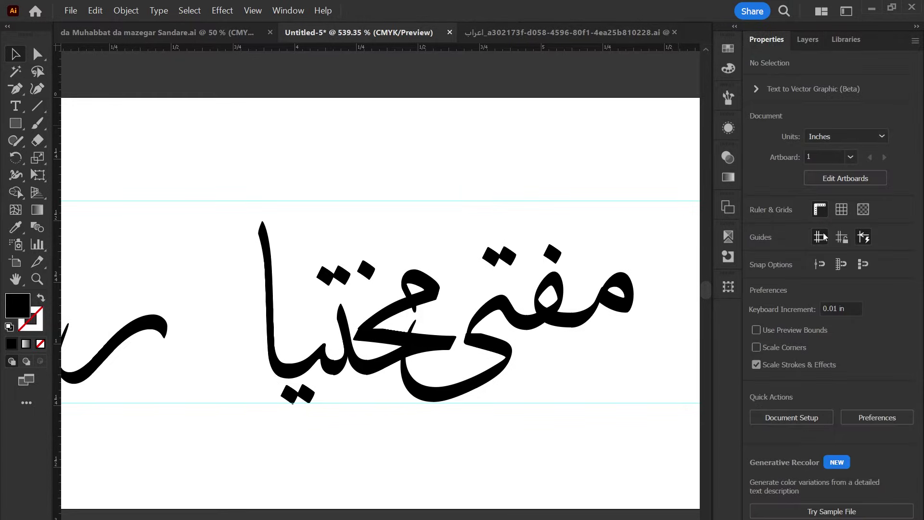
{"action": "left_click_drag", "start_coordinate": [392, 201], "coordinate": [392, 221]}
{"action": "scroll", "coordinate": [316, 383], "scroll_direction": "left", "scroll_amount": 5}
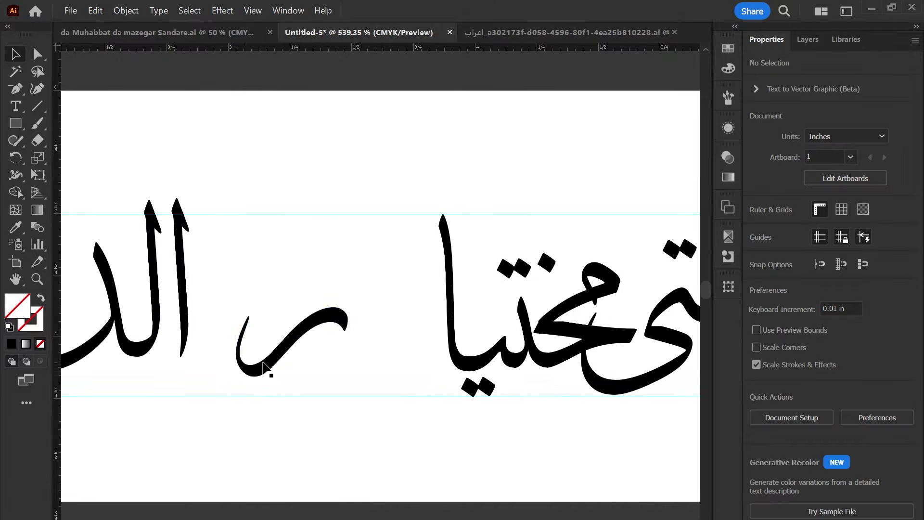
{"action": "left_click_drag", "start_coordinate": [315, 383], "coordinate": [354, 392]}
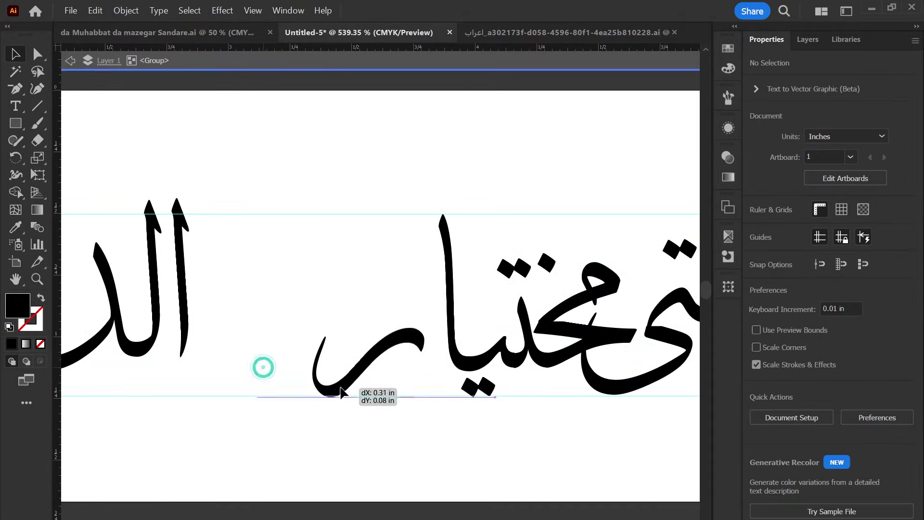
{"action": "scroll", "coordinate": [354, 393], "scroll_direction": "down", "scroll_amount": 3}
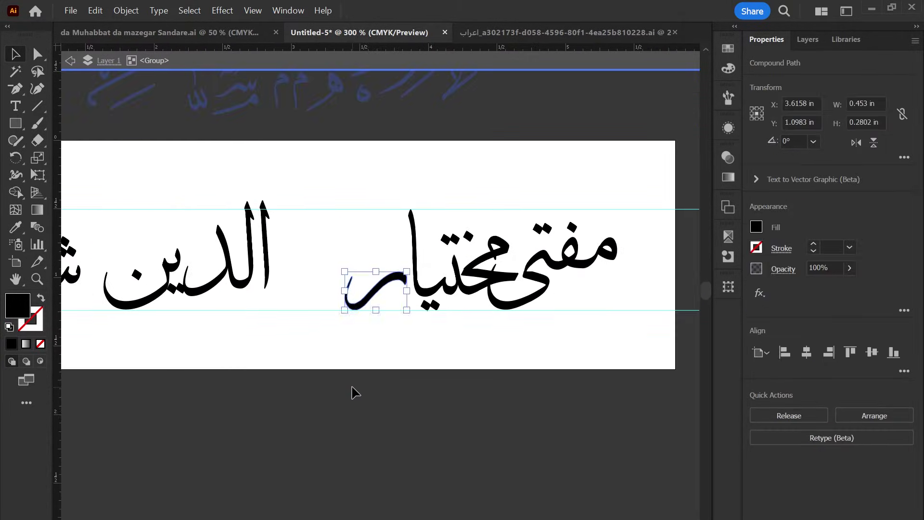
Step: Pull the alef, لد, dot and ن pieces together after مختیار
{"action": "scroll", "coordinate": [350, 386], "scroll_direction": "up", "scroll_amount": 2}
{"action": "left_click_drag", "start_coordinate": [385, 347], "coordinate": [467, 345]}
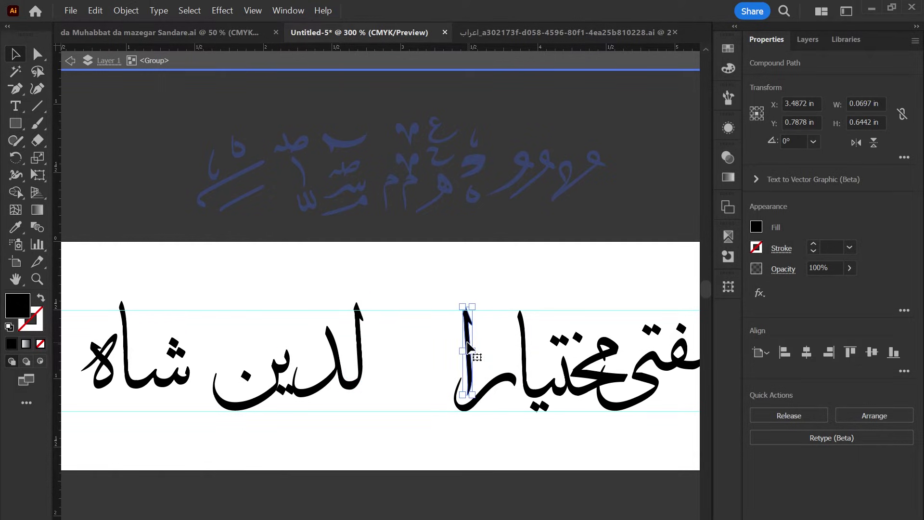
{"action": "left_click_drag", "start_coordinate": [291, 389], "coordinate": [362, 404]}
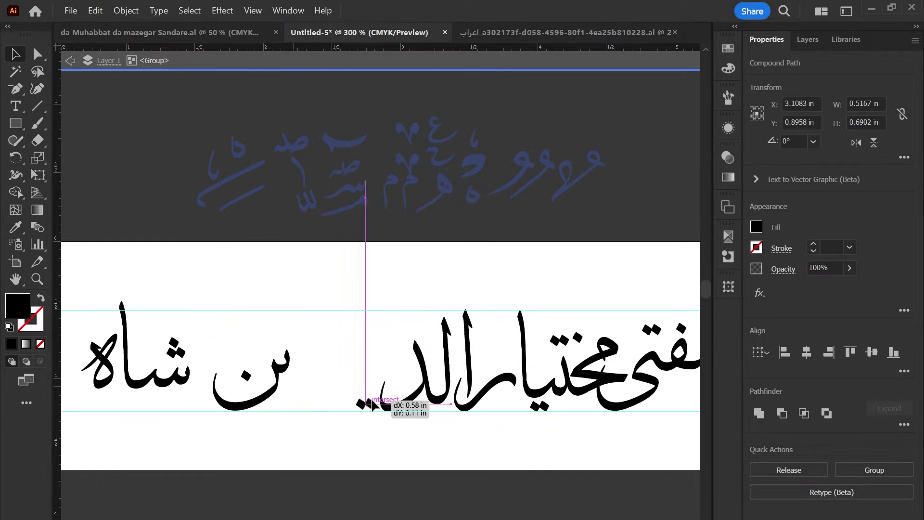
{"action": "left_click_drag", "start_coordinate": [362, 405], "coordinate": [374, 404]}
{"action": "left_click_drag", "start_coordinate": [288, 375], "coordinate": [384, 374]}
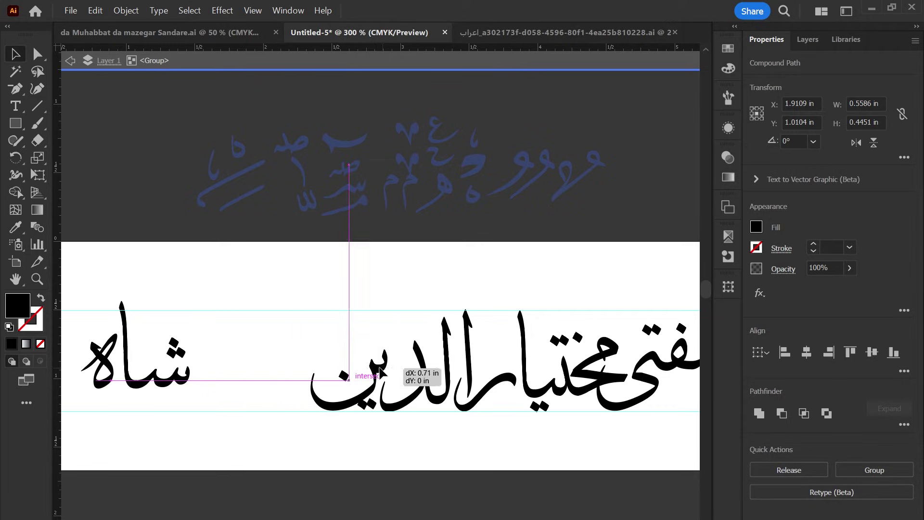
{"action": "left_click_drag", "start_coordinate": [384, 375], "coordinate": [377, 375]}
{"action": "left_click", "coordinate": [354, 460]}
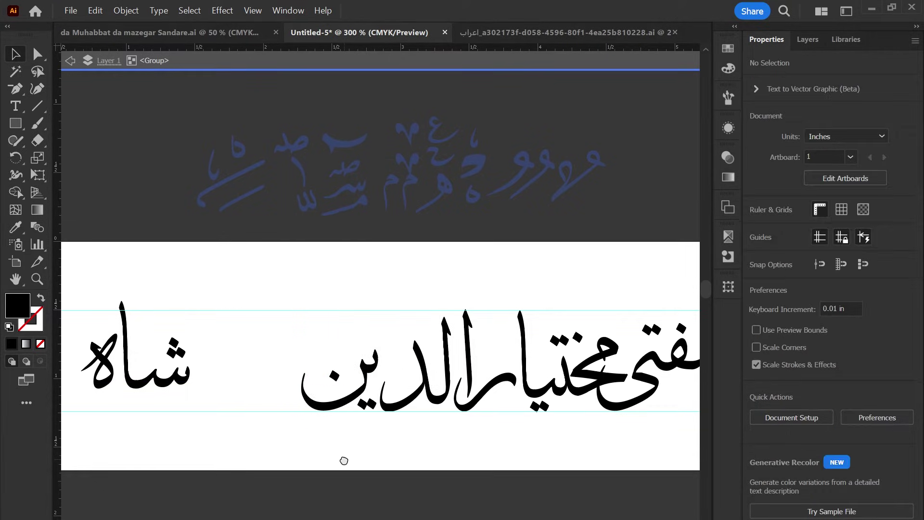
Step: Nudge the ین ending and join شا and ه onto الدین
{"action": "scroll", "coordinate": [420, 322], "scroll_direction": "up", "scroll_amount": 3}
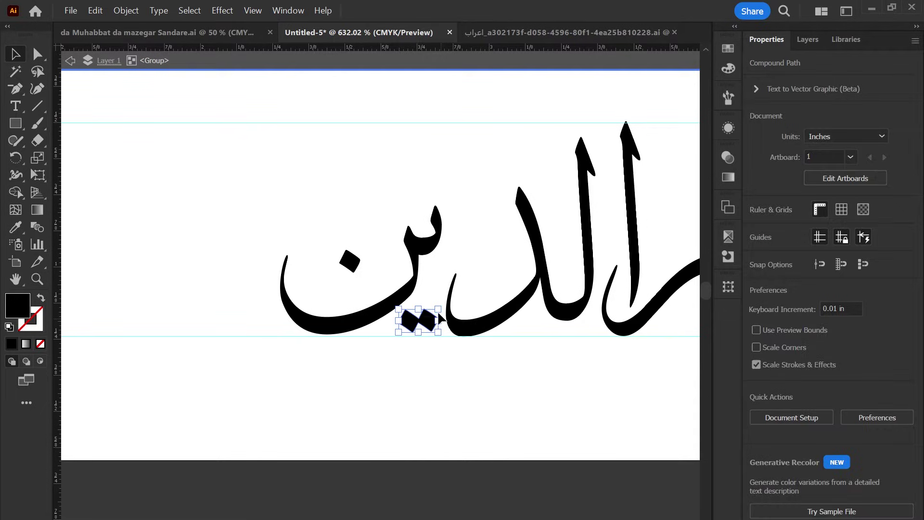
{"action": "left_click", "coordinate": [408, 251]}
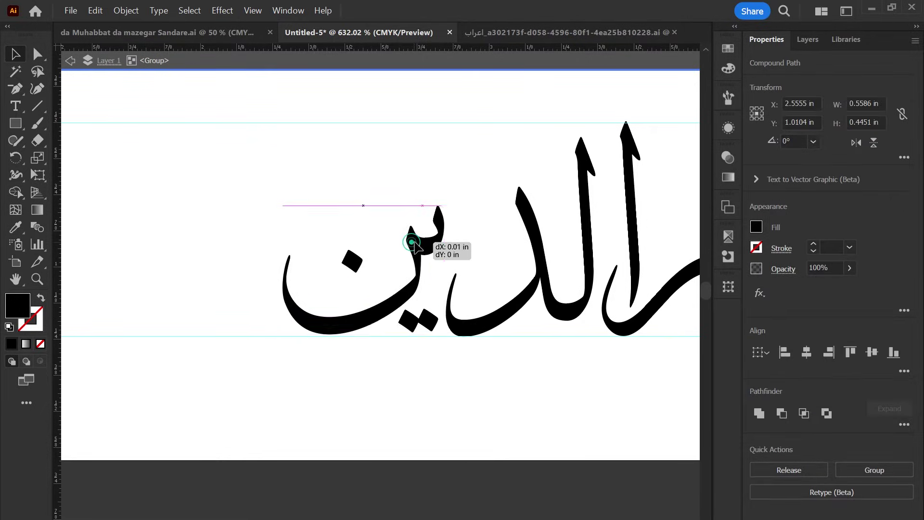
{"action": "left_click_drag", "start_coordinate": [408, 250], "coordinate": [416, 251]}
{"action": "left_click", "coordinate": [427, 437]}
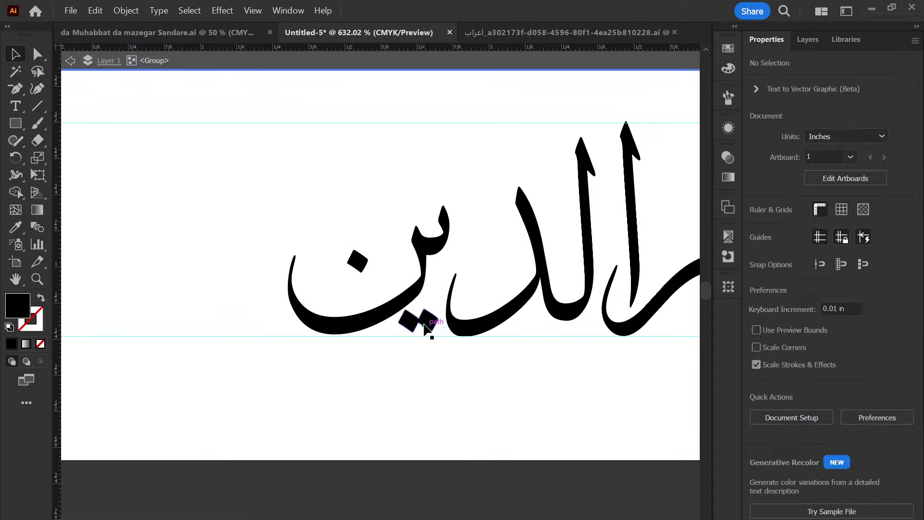
{"action": "scroll", "coordinate": [281, 395], "scroll_direction": "down", "scroll_amount": 5}
{"action": "left_click_drag", "start_coordinate": [281, 395], "coordinate": [371, 372]}
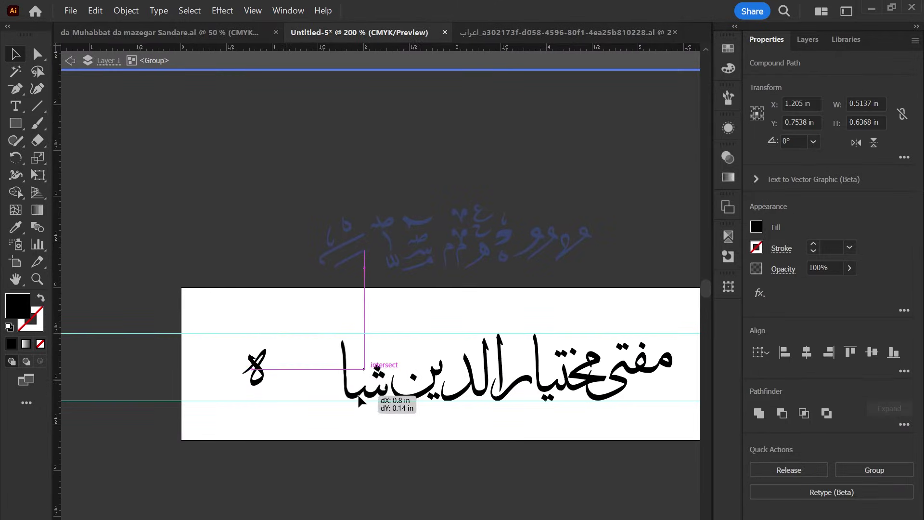
{"action": "left_click_drag", "start_coordinate": [258, 366], "coordinate": [352, 381]}
{"action": "scroll", "coordinate": [616, 438], "scroll_direction": "up", "scroll_amount": 1}
{"action": "double_click", "coordinate": [524, 441]}
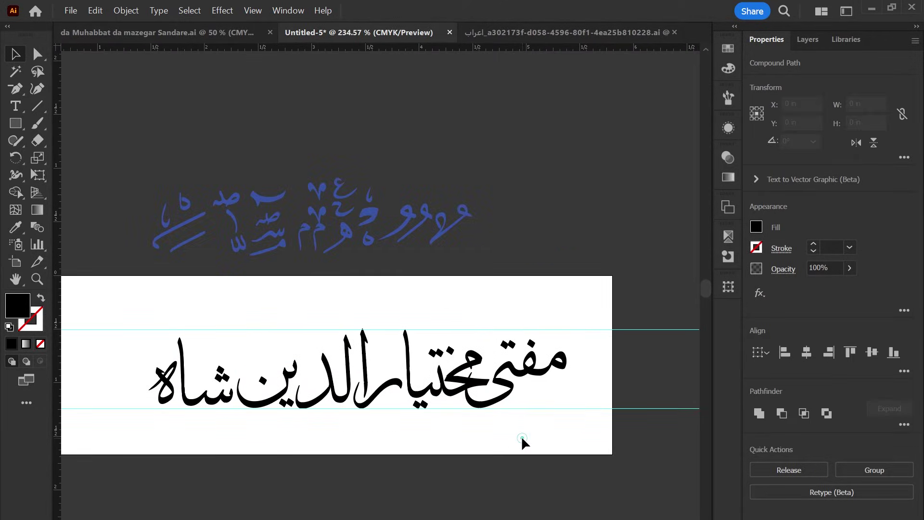
Step: Add vertical guides at the left and right ends of the name
{"action": "left_click", "coordinate": [514, 389]}
{"action": "left_click", "coordinate": [443, 439]}
{"action": "key", "text": "ctrl+0"}
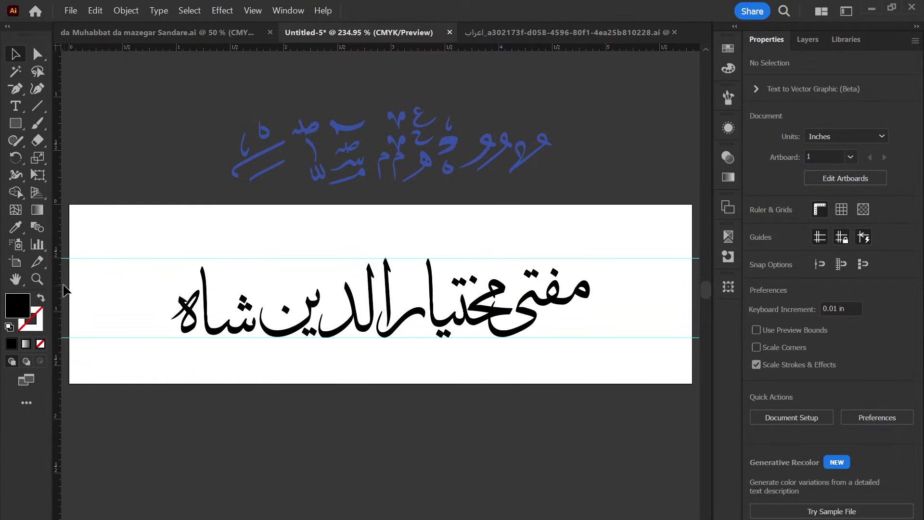
{"action": "left_click_drag", "start_coordinate": [58, 287], "coordinate": [166, 327]}
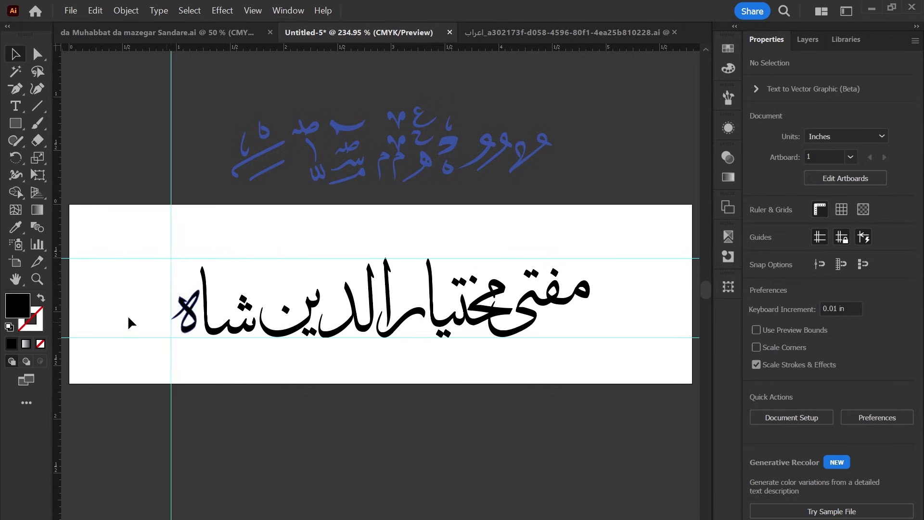
{"action": "left_click_drag", "start_coordinate": [59, 274], "coordinate": [591, 320]}
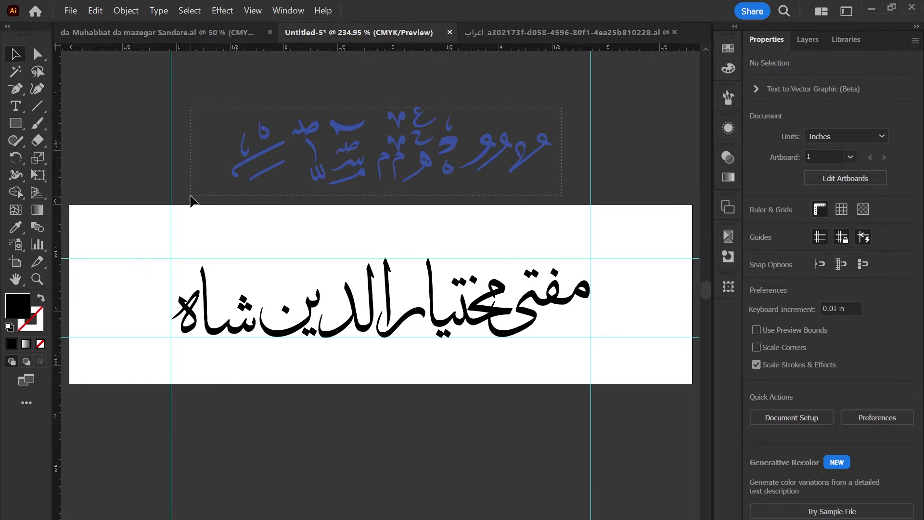
Step: Zoom in on the name and marquee-select all the blue ornament marks
{"action": "left_click", "coordinate": [191, 200]}
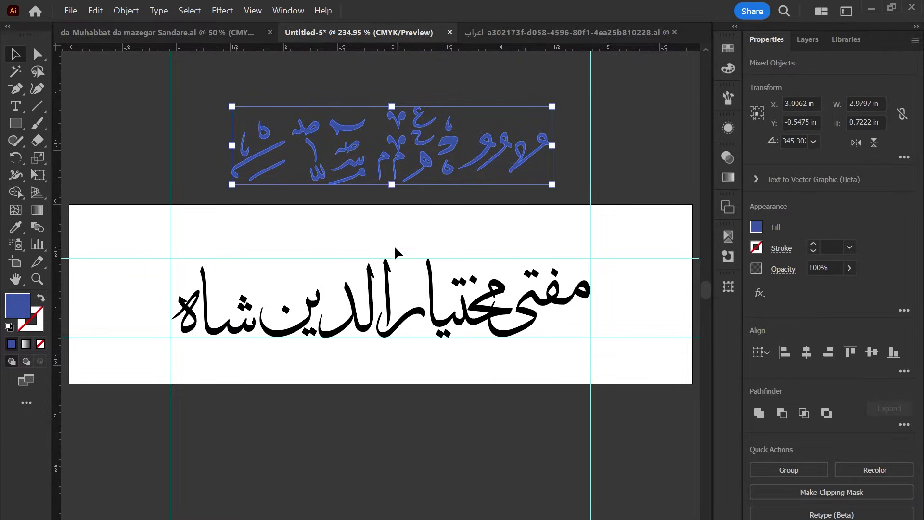
{"action": "key", "text": "z"}
{"action": "left_click_drag", "start_coordinate": [392, 247], "coordinate": [437, 316]}
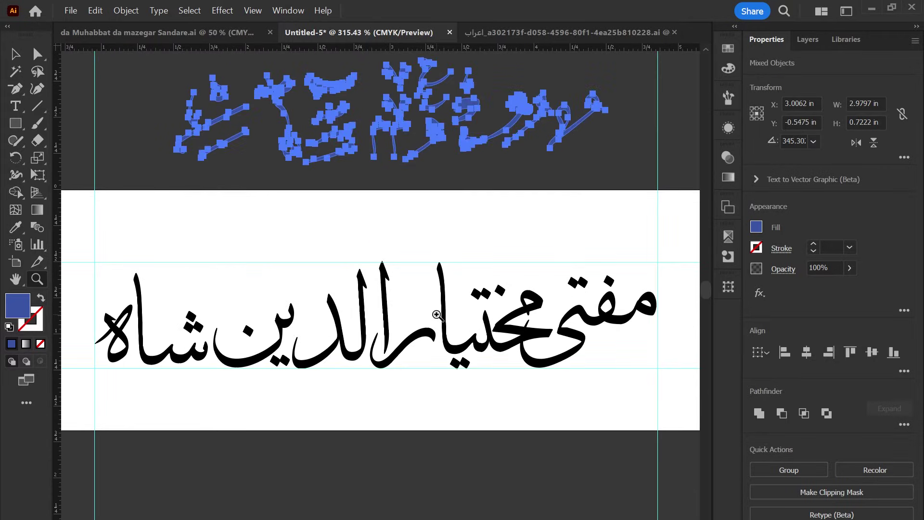
{"action": "key", "text": "v"}
{"action": "left_click", "coordinate": [450, 446]}
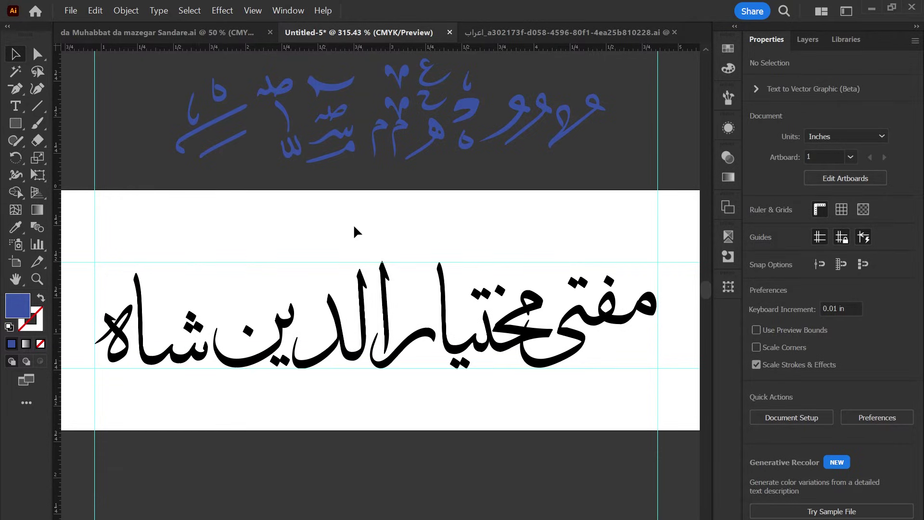
{"action": "left_click_drag", "start_coordinate": [162, 188], "coordinate": [649, 76]}
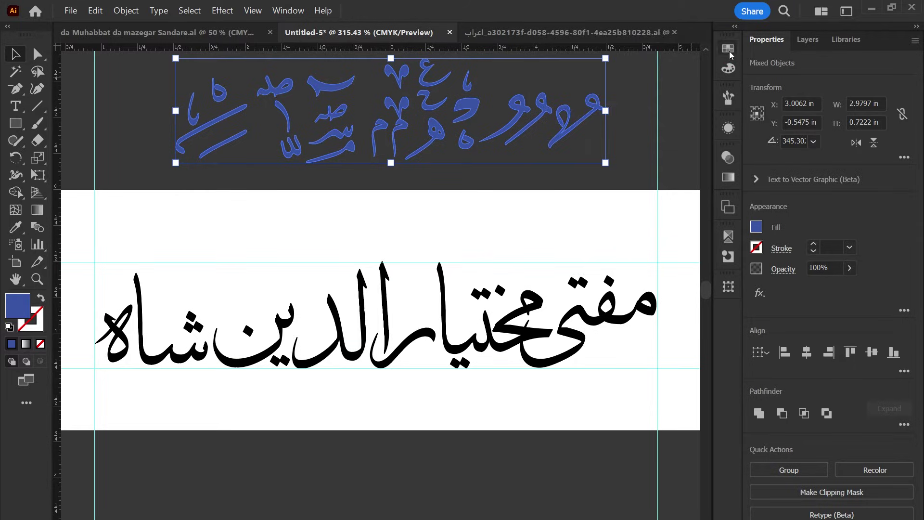
Step: Fill the selected ornament marks with black from the Swatches
{"action": "left_click", "coordinate": [729, 48]}
{"action": "left_click", "coordinate": [581, 87]}
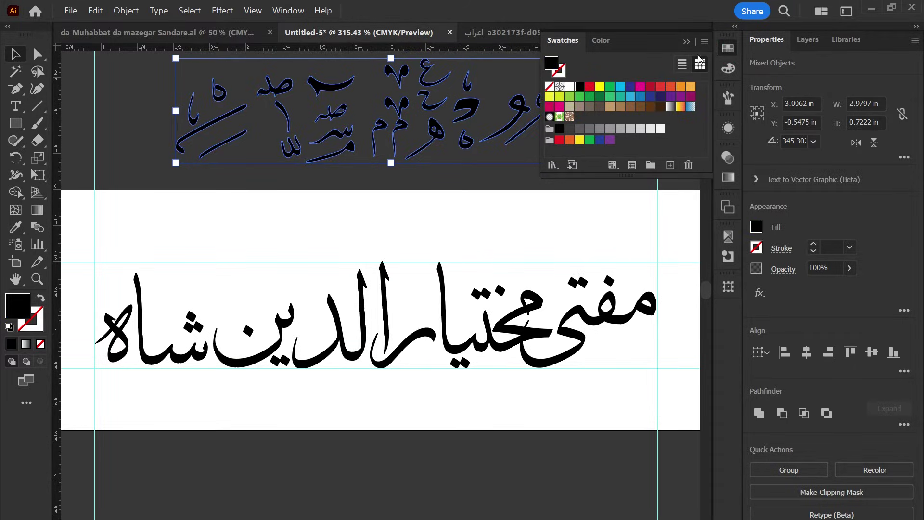
{"action": "left_click", "coordinate": [690, 43]}
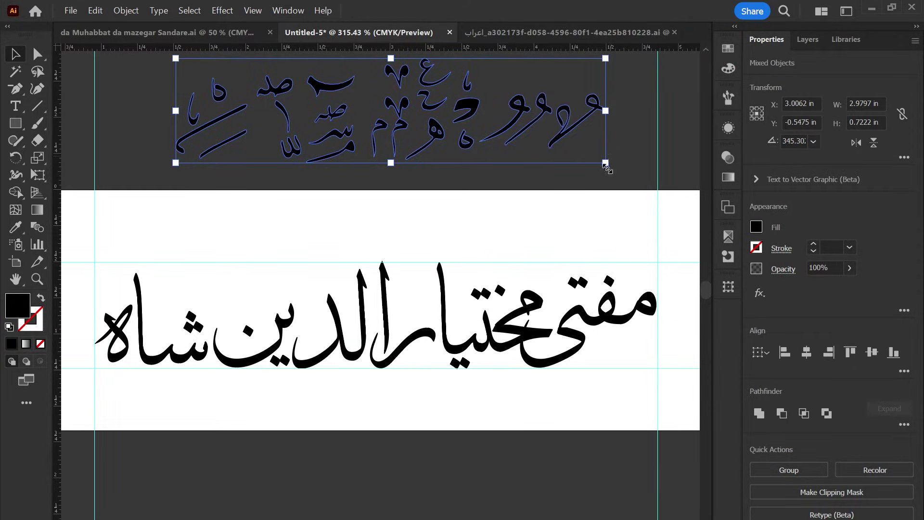
Step: Move the small م-shaped mark to the right end of the name
{"action": "left_click", "coordinate": [486, 128]}
{"action": "mouse_move", "coordinate": [402, 123]}
{"action": "left_mouse_down"}
{"action": "mouse_move", "coordinate": [644, 314]}
{"action": "mouse_move", "coordinate": [643, 346]}
{"action": "left_mouse_up"}
{"action": "left_click", "coordinate": [629, 406]}
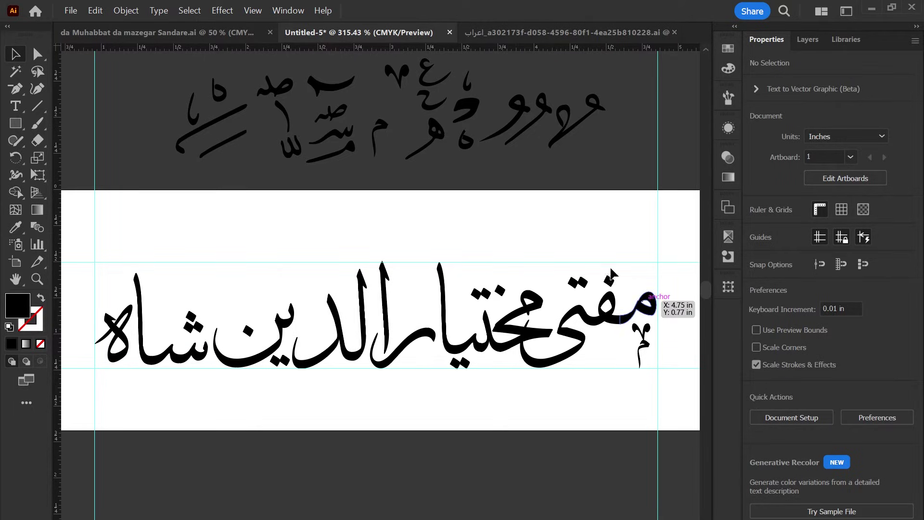
Step: Place a mark above مفتی and a resized kasra stroke under مختیار
{"action": "mouse_move", "coordinate": [528, 118]}
{"action": "left_mouse_down"}
{"action": "mouse_move", "coordinate": [658, 270]}
{"action": "mouse_move", "coordinate": [648, 278]}
{"action": "left_mouse_up"}
{"action": "mouse_move", "coordinate": [229, 143]}
{"action": "left_mouse_down"}
{"action": "mouse_move", "coordinate": [573, 380]}
{"action": "mouse_move", "coordinate": [486, 351]}
{"action": "left_mouse_up"}
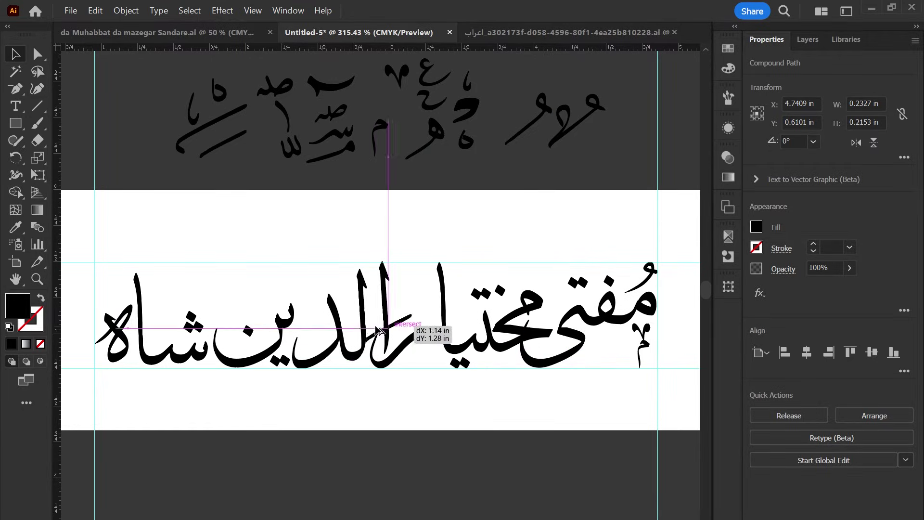
{"action": "mouse_move", "coordinate": [487, 351]}
{"action": "left_mouse_down"}
{"action": "mouse_move", "coordinate": [477, 366]}
{"action": "mouse_move", "coordinate": [530, 372]}
{"action": "left_mouse_up"}
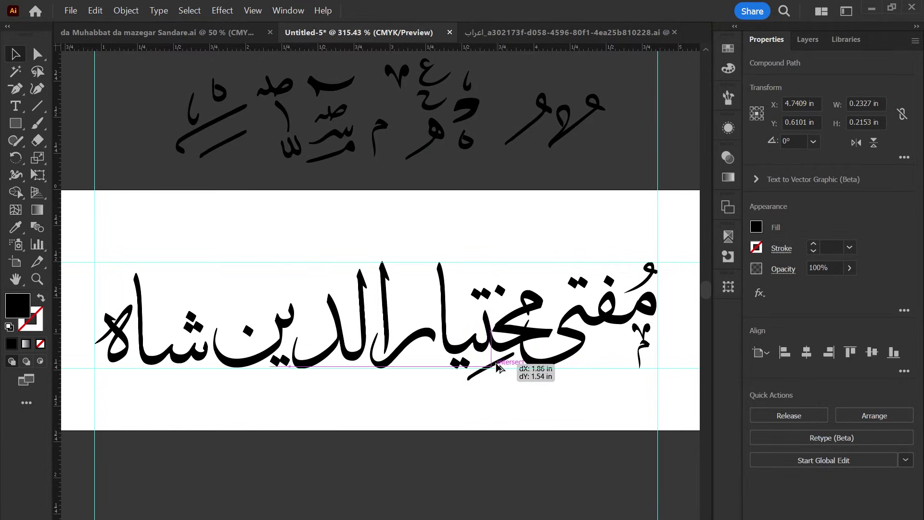
{"action": "scroll", "coordinate": [527, 392], "scroll_direction": "up", "scroll_amount": 3}
{"action": "mouse_move", "coordinate": [575, 424]}
{"action": "left_mouse_down"}
{"action": "mouse_move", "coordinate": [558, 431]}
{"action": "mouse_move", "coordinate": [565, 407]}
{"action": "mouse_move", "coordinate": [561, 460]}
{"action": "left_mouse_up"}
{"action": "left_click", "coordinate": [561, 463]}
{"action": "scroll", "coordinate": [323, 159], "scroll_direction": "down", "scroll_amount": 3}
Step: Add a shadda above الدین and a rotated kasra beneath it
{"action": "left_click_drag", "start_coordinate": [325, 184], "coordinate": [362, 308]}
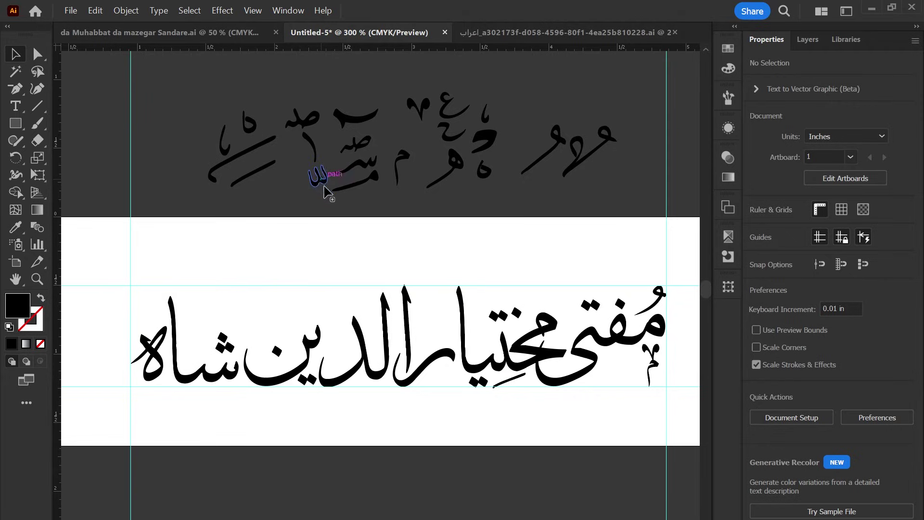
{"action": "left_click_drag", "start_coordinate": [362, 308], "coordinate": [356, 306]}
{"action": "left_click_drag", "start_coordinate": [516, 384], "coordinate": [353, 391]}
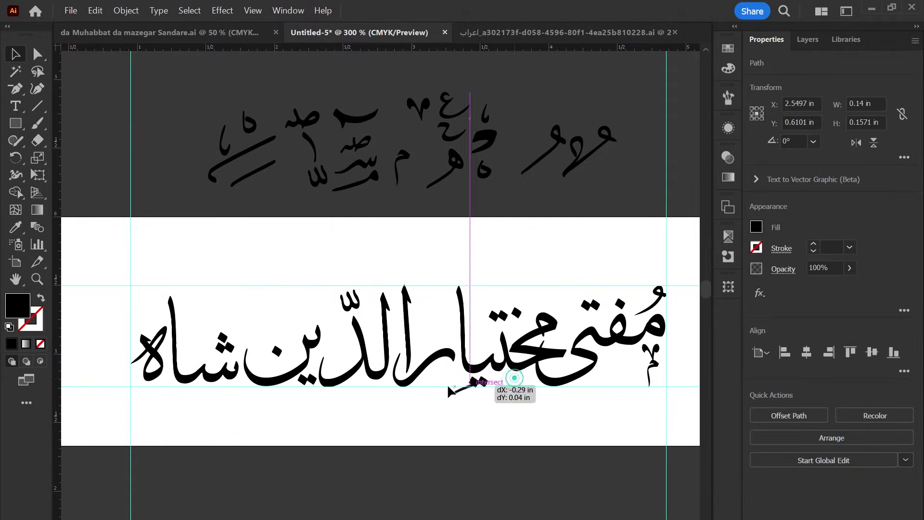
{"action": "scroll", "coordinate": [318, 376], "scroll_direction": "up", "scroll_amount": 5}
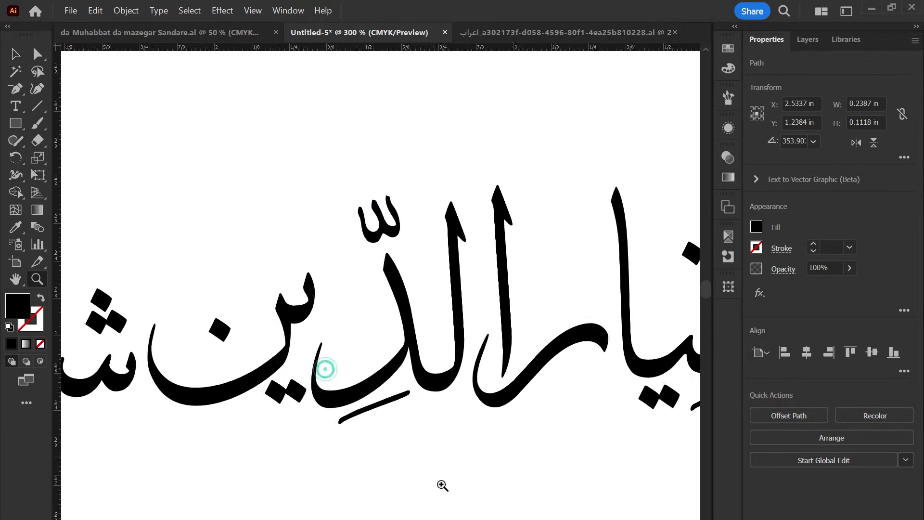
{"action": "left_click_drag", "start_coordinate": [381, 424], "coordinate": [400, 409]}
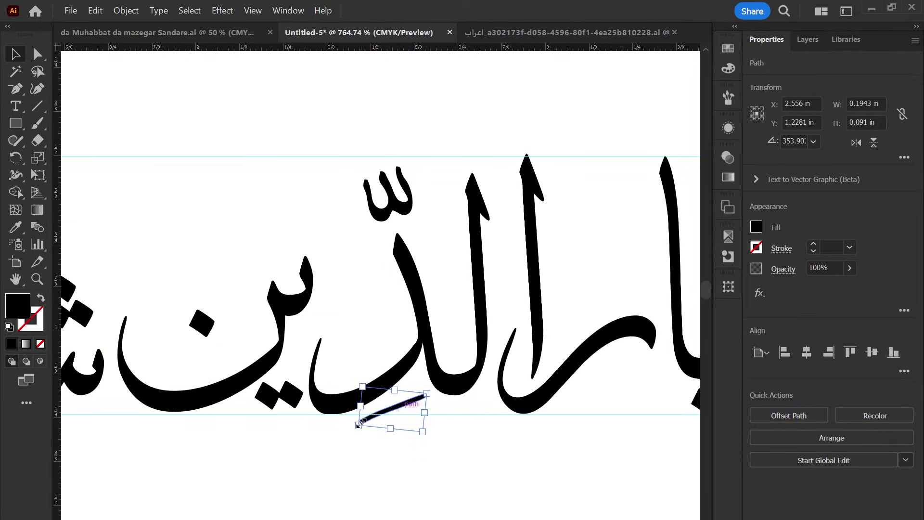
{"action": "left_click", "coordinate": [362, 436]}
{"action": "key", "text": "ctrl+minus"}
{"action": "key", "text": "ctrl+minus"}
{"action": "key", "text": "ctrl+minus"}
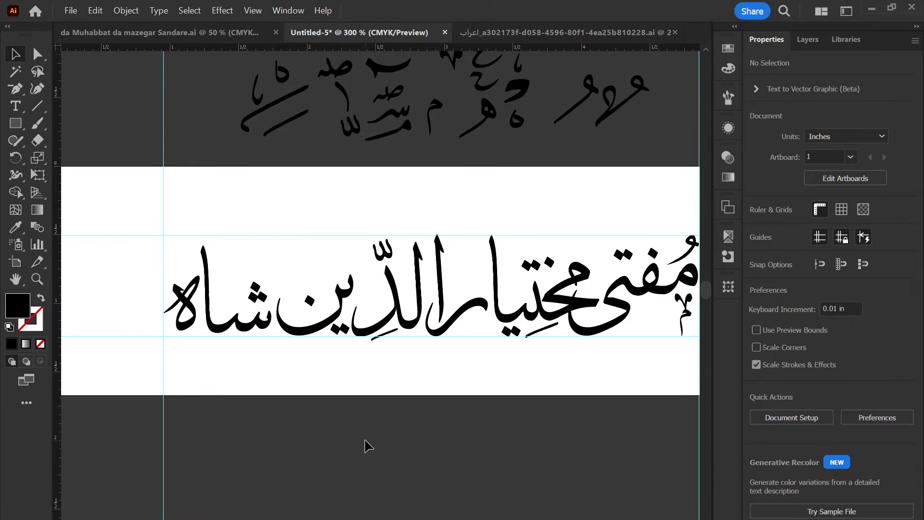
Step: Bring a sketch mark onto the name and shift the kasra beneath the word right
{"action": "left_click_drag", "start_coordinate": [366, 444], "coordinate": [375, 459]}
{"action": "scroll", "coordinate": [447, 409], "scroll_direction": "up", "scroll_amount": 3}
{"action": "scroll", "coordinate": [448, 410], "scroll_direction": "right", "scroll_amount": 3}
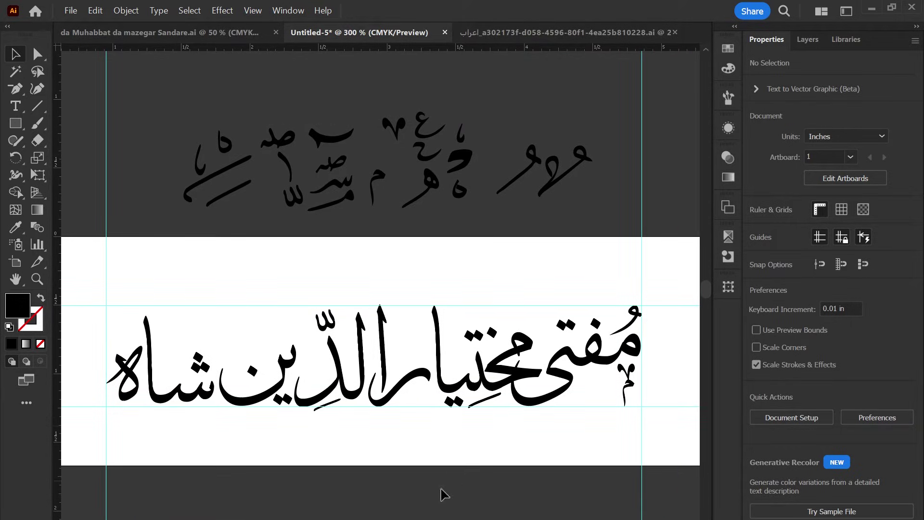
{"action": "scroll", "coordinate": [453, 386], "scroll_direction": "up", "scroll_amount": 2}
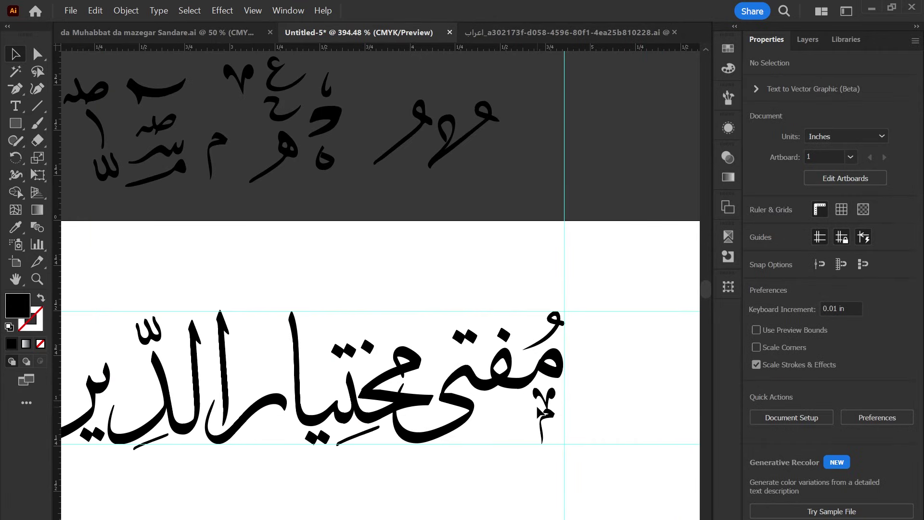
{"action": "key", "text": "ctrl+minus"}
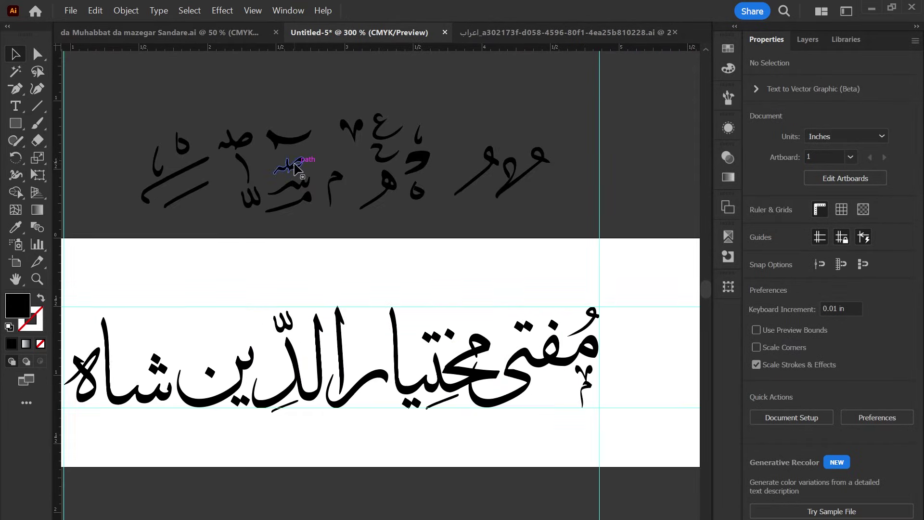
{"action": "left_click_drag", "start_coordinate": [244, 144], "coordinate": [567, 392]}
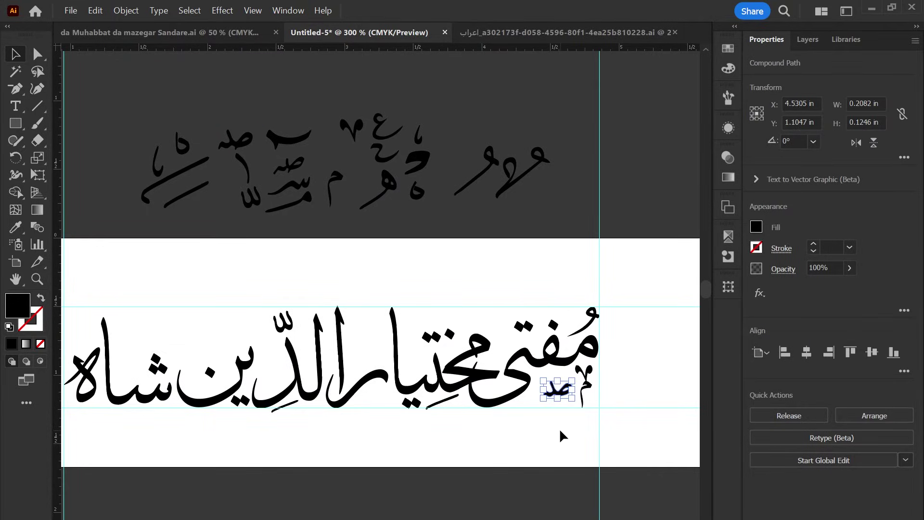
{"action": "left_click", "coordinate": [520, 431]}
{"action": "left_click_drag", "start_coordinate": [448, 407], "coordinate": [528, 406]}
Step: Place a small pasteboard glyph under the lower stroke of the name
{"action": "left_click", "coordinate": [559, 396]}
{"action": "left_click", "coordinate": [553, 426]}
{"action": "left_click_drag", "start_coordinate": [422, 139], "coordinate": [551, 385]}
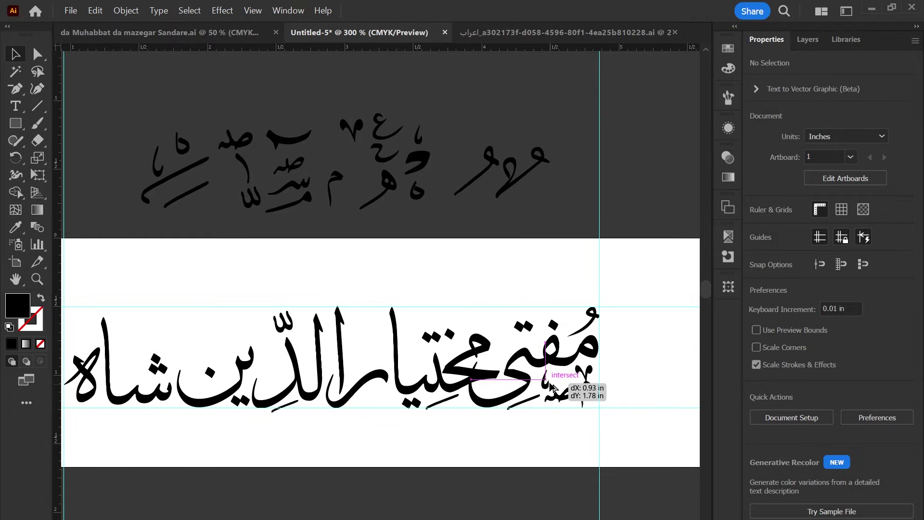
{"action": "left_click_drag", "start_coordinate": [552, 386], "coordinate": [551, 386]}
{"action": "scroll", "coordinate": [552, 386], "scroll_direction": "up", "scroll_amount": 3}
{"action": "mouse_move", "coordinate": [623, 412]}
{"action": "left_mouse_down"}
{"action": "mouse_move", "coordinate": [461, 443]}
{"action": "mouse_move", "coordinate": [459, 424]}
{"action": "mouse_move", "coordinate": [376, 430]}
{"action": "left_mouse_up"}
Step: Place another copy of a pasteboard glyph beneath the name
{"action": "key", "text": "ctrl+minus"}
{"action": "key", "text": "ctrl+minus"}
{"action": "scroll", "coordinate": [316, 202], "scroll_direction": "up", "scroll_amount": 3}
{"action": "left_click", "coordinate": [316, 202]}
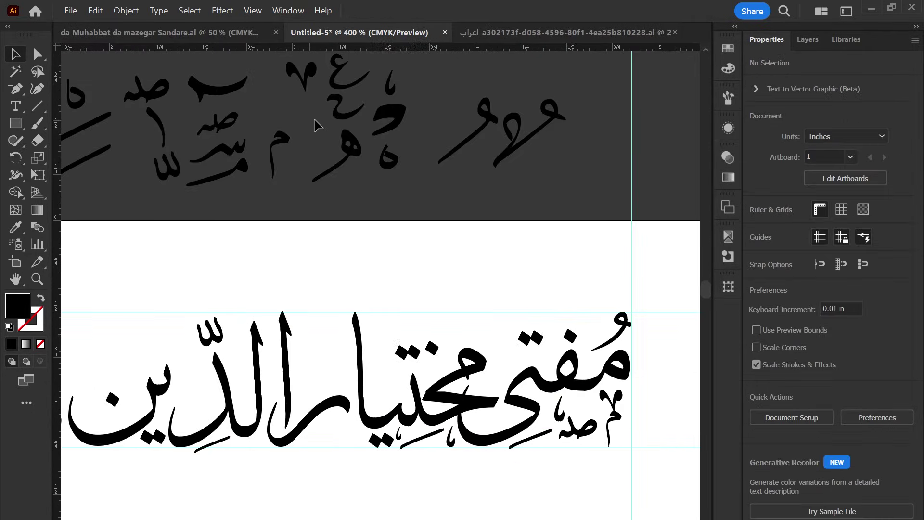
{"action": "left_click_drag", "start_coordinate": [302, 86], "coordinate": [498, 439]}
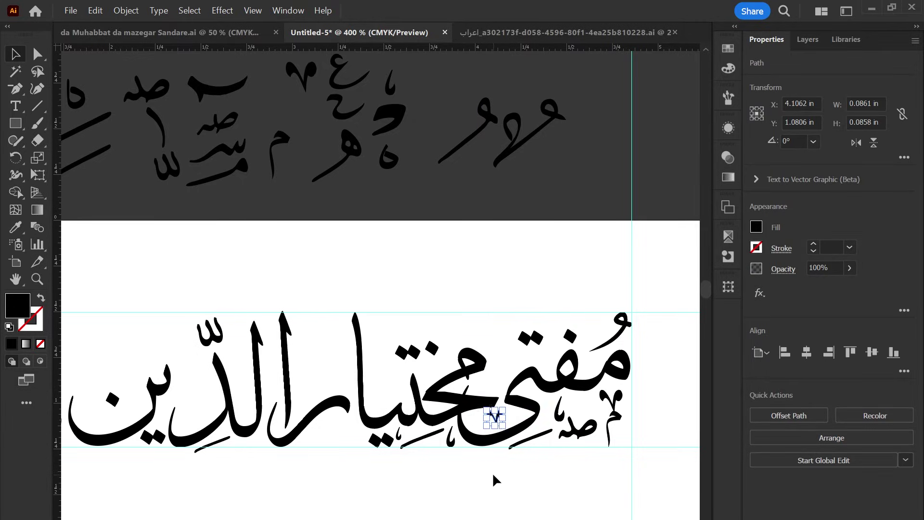
{"action": "key", "text": "ctrl+minus"}
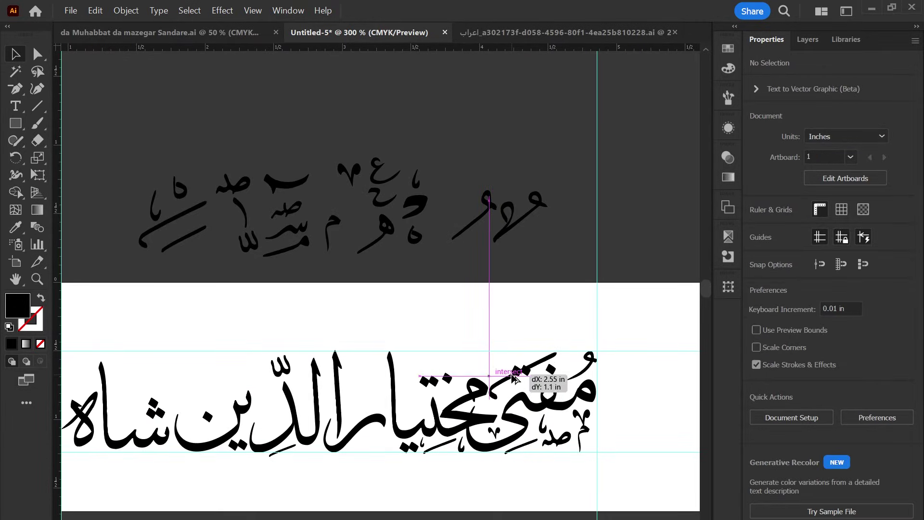
Step: Place another glyph copy under the letters and tilt the sweeping stroke slightly
{"action": "left_click_drag", "start_coordinate": [512, 378], "coordinate": [530, 388]}
{"action": "left_click", "coordinate": [529, 388]}
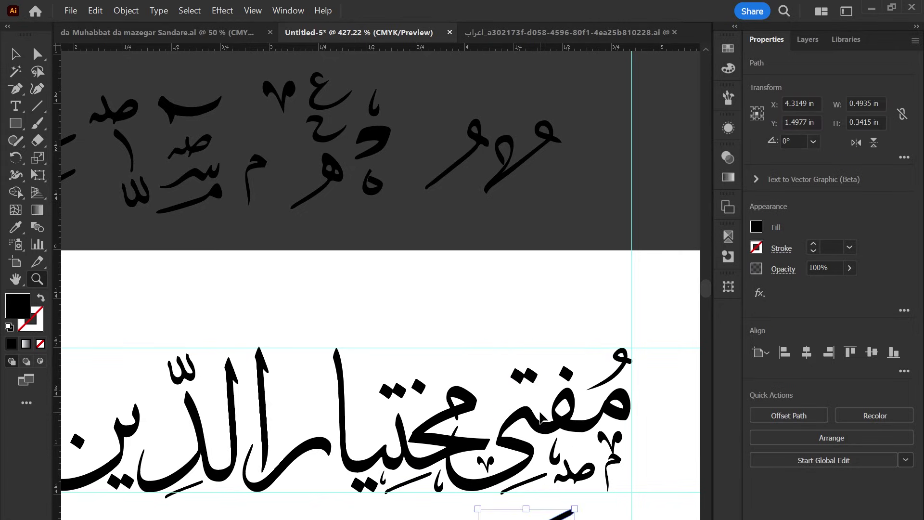
{"action": "key", "text": "ctrl+z"}
{"action": "key", "text": "v"}
{"action": "key", "text": "ctrl+z"}
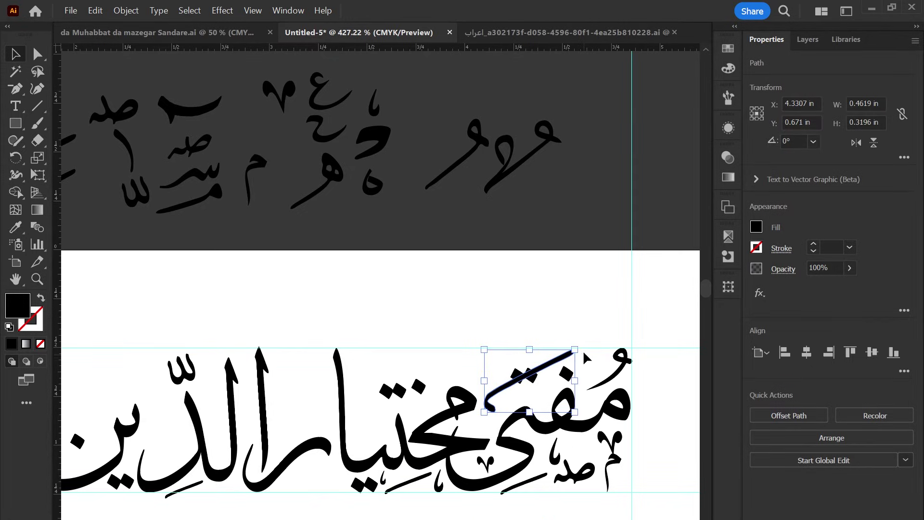
{"action": "left_click_drag", "start_coordinate": [582, 347], "coordinate": [583, 350]}
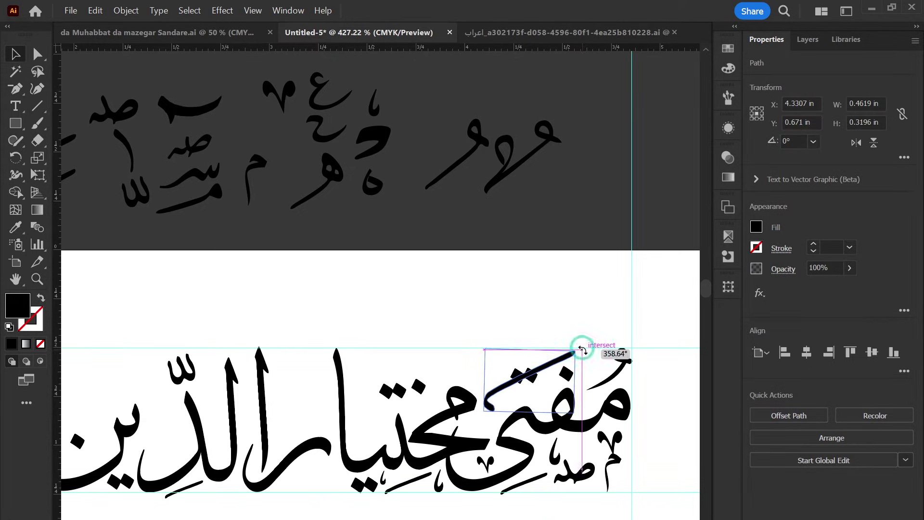
Step: Reposition a small piece inside the calligraphy group, then exit the group
{"action": "left_click", "coordinate": [536, 390]}
{"action": "double_click", "coordinate": [536, 389]}
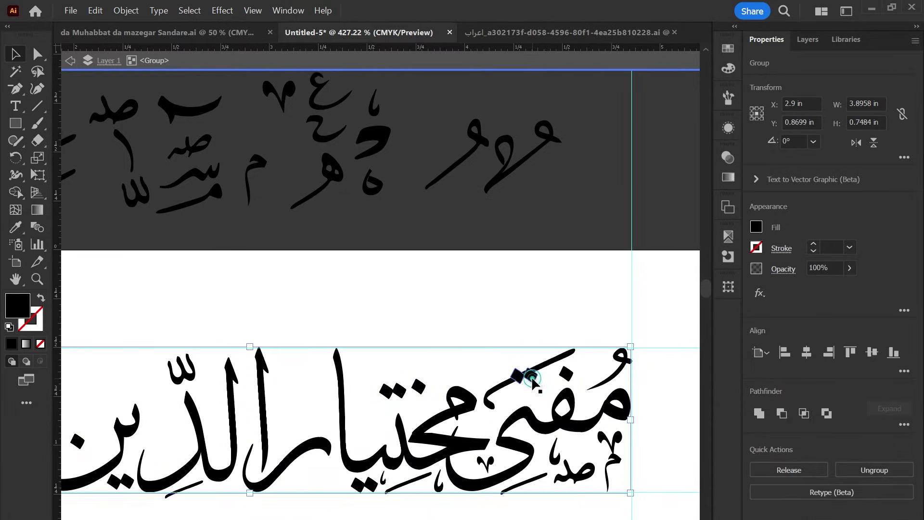
{"action": "left_click_drag", "start_coordinate": [531, 377], "coordinate": [537, 393]}
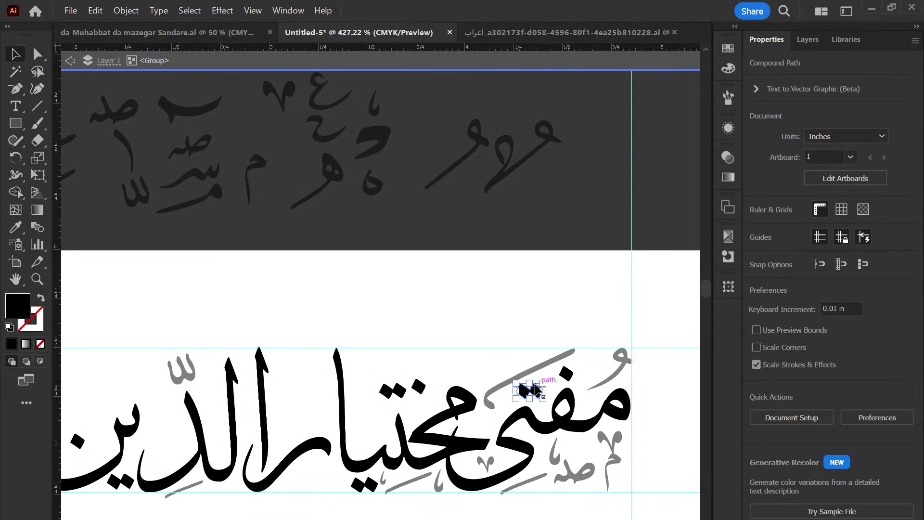
{"action": "left_click", "coordinate": [513, 350]}
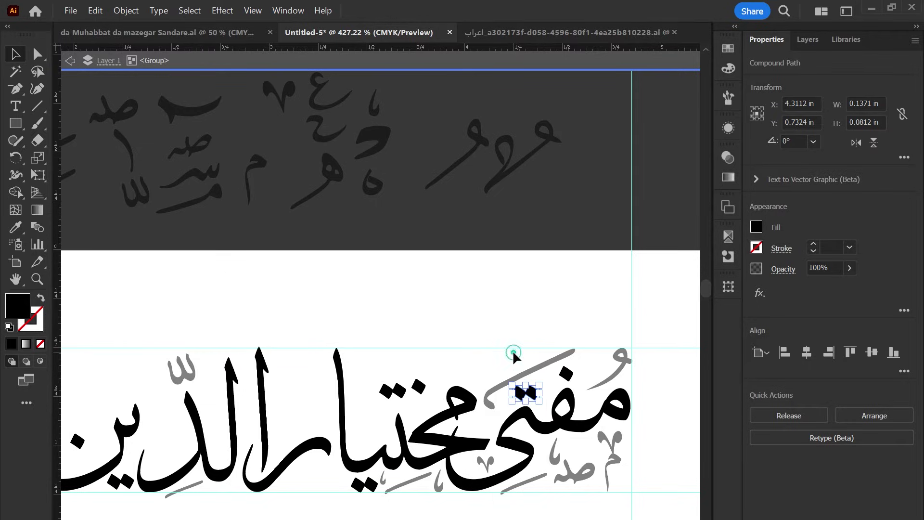
{"action": "key", "text": "Escape"}
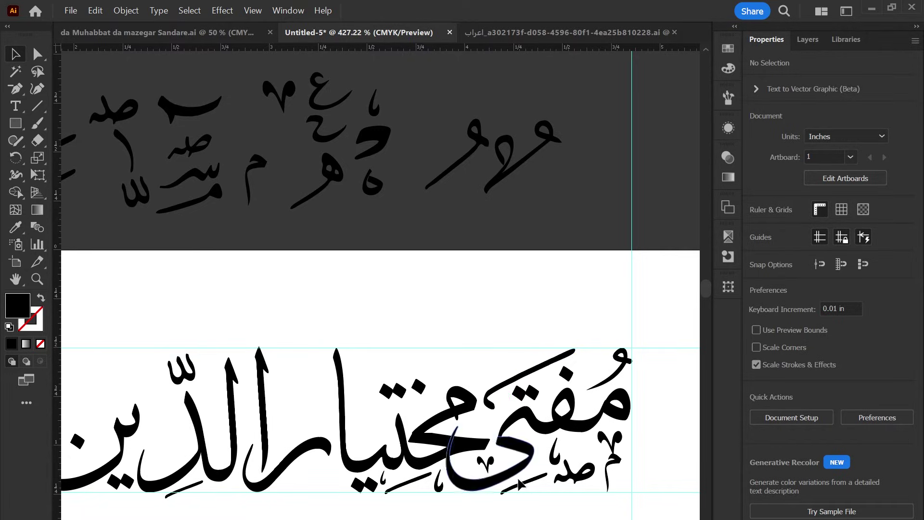
{"action": "scroll", "coordinate": [298, 154], "scroll_direction": "left", "scroll_amount": 2}
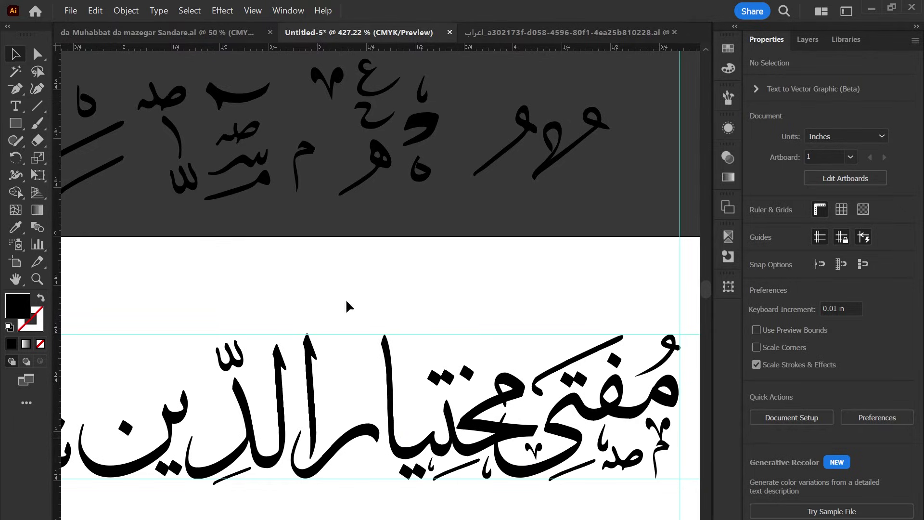
Step: Place copies of the small ہ glyph and a second glyph, shrunk above the large text
{"action": "left_click_drag", "start_coordinate": [423, 91], "coordinate": [506, 248]}
{"action": "mouse_move", "coordinate": [330, 80]}
{"action": "left_mouse_down"}
{"action": "mouse_move", "coordinate": [510, 299]}
{"action": "mouse_move", "coordinate": [508, 289]}
{"action": "mouse_move", "coordinate": [568, 341]}
{"action": "left_mouse_up"}
{"action": "left_click", "coordinate": [506, 250], "text": "shift"}
{"action": "left_click_drag", "start_coordinate": [555, 298], "coordinate": [560, 332]}
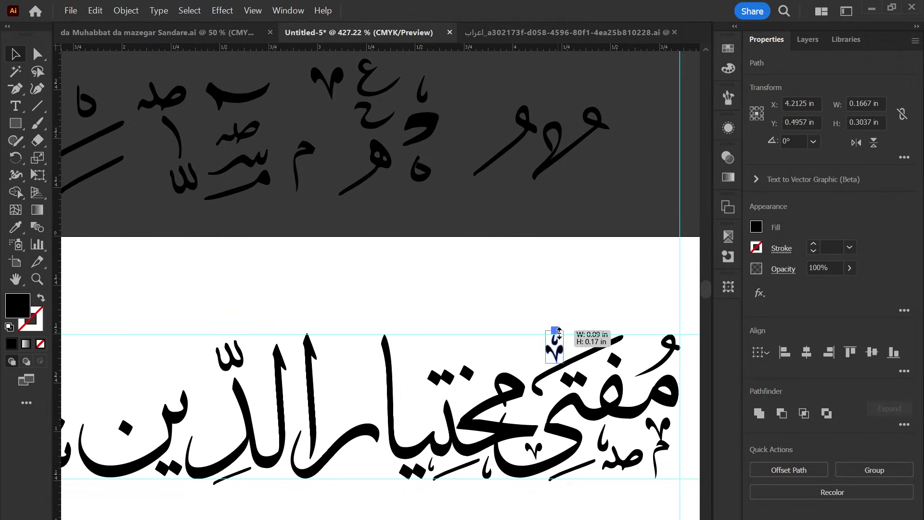
{"action": "left_click", "coordinate": [533, 289]}
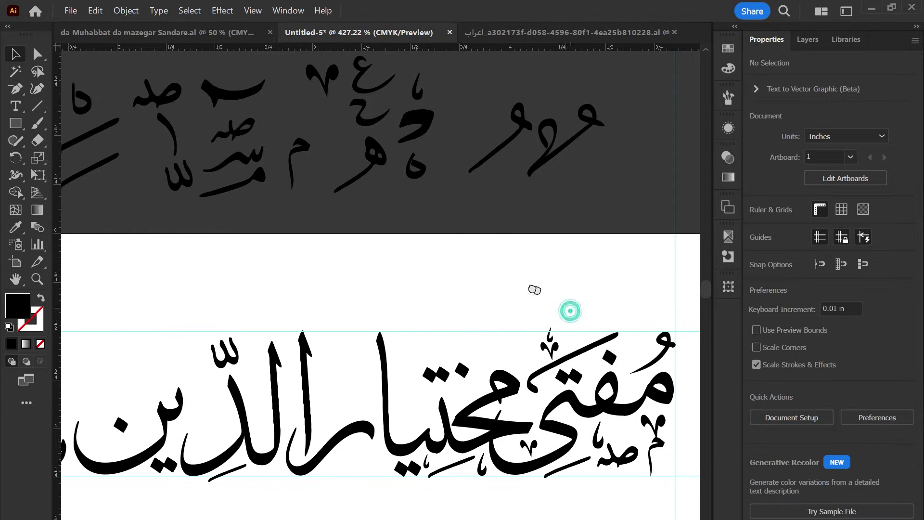
Step: Add a small diacritic above the large text and bring the name's right end into view
{"action": "scroll", "coordinate": [528, 283], "scroll_direction": "down", "scroll_amount": 1}
{"action": "scroll", "coordinate": [528, 283], "scroll_direction": "right", "scroll_amount": 1}
{"action": "left_click_drag", "start_coordinate": [514, 312], "coordinate": [598, 328]}
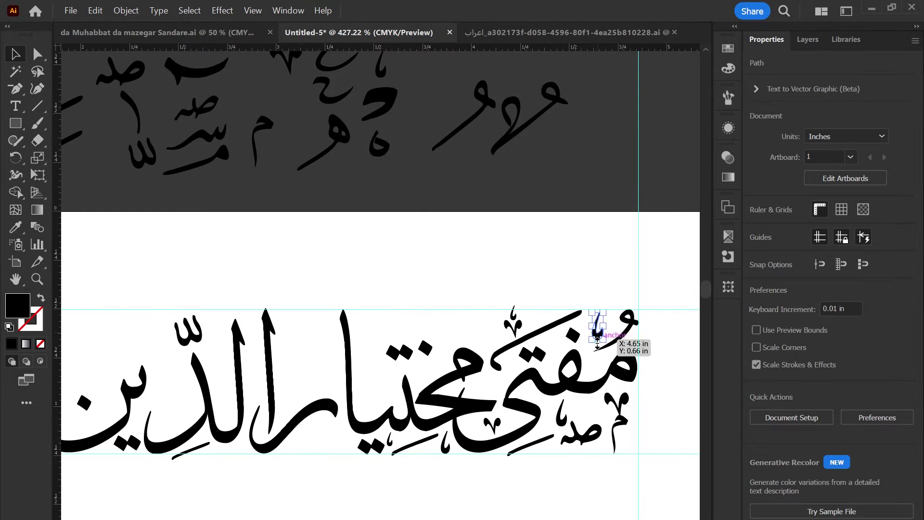
{"action": "left_click", "coordinate": [645, 395]}
{"action": "scroll", "coordinate": [644, 394], "scroll_direction": "left", "scroll_amount": 1}
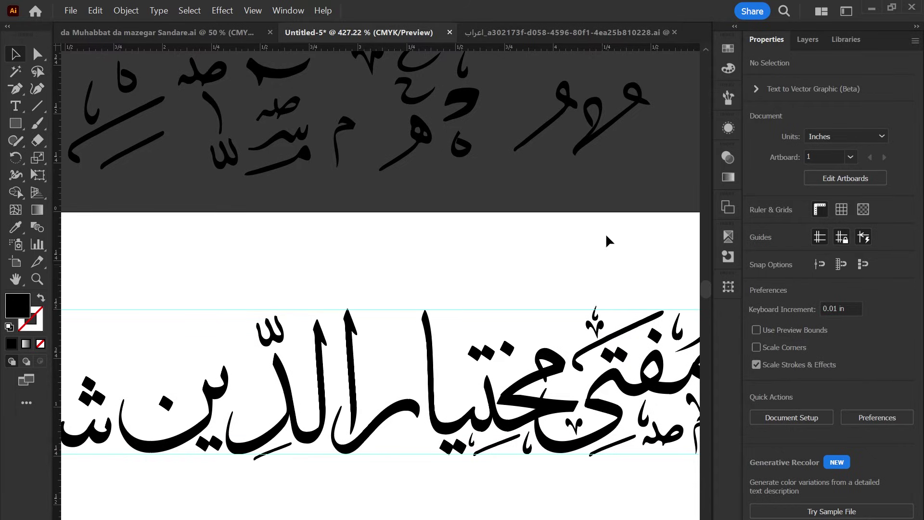
{"action": "left_click_drag", "start_coordinate": [591, 201], "coordinate": [444, 206]}
Step: Add a scaled copy of a pasteboard stroke and move a small mark upward
{"action": "left_click_drag", "start_coordinate": [421, 120], "coordinate": [404, 342]}
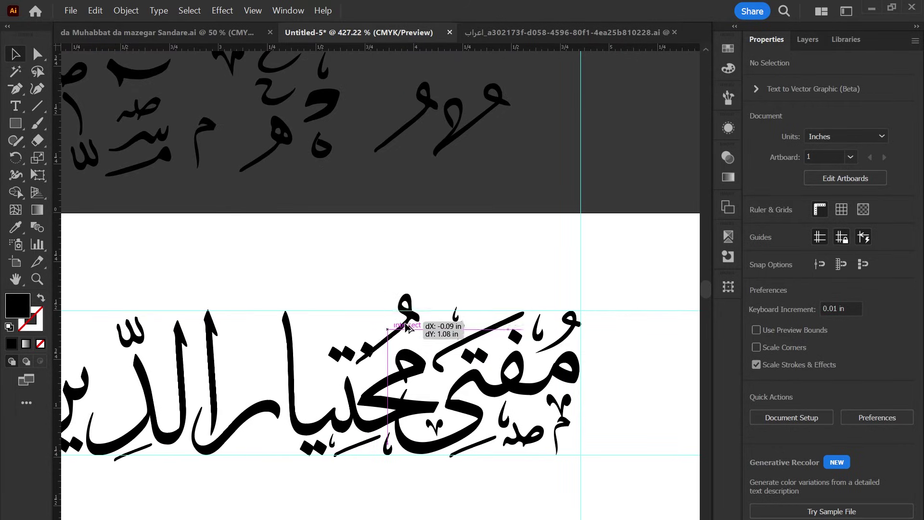
{"action": "left_click_drag", "start_coordinate": [421, 303], "coordinate": [403, 330]}
{"action": "left_click", "coordinate": [384, 471]}
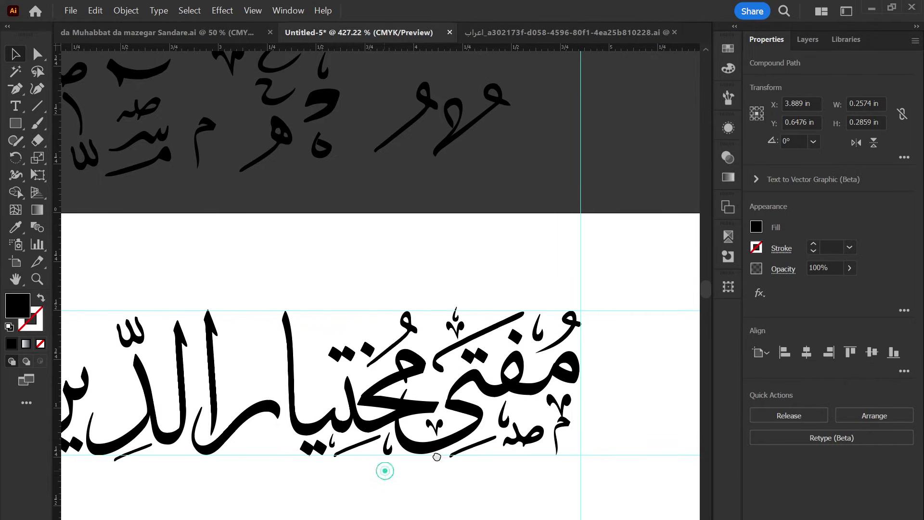
{"action": "left_click", "coordinate": [487, 309]}
{"action": "mouse_move", "coordinate": [434, 485]}
{"action": "left_mouse_down"}
{"action": "mouse_move", "coordinate": [475, 485]}
{"action": "mouse_move", "coordinate": [430, 89]}
{"action": "mouse_move", "coordinate": [451, 313]}
{"action": "left_mouse_up"}
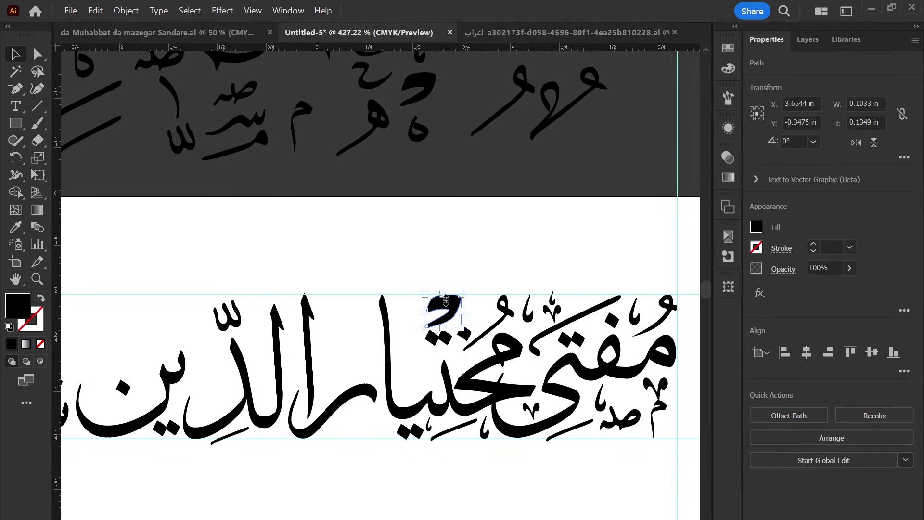
{"action": "left_click_drag", "start_coordinate": [451, 313], "coordinate": [464, 331]}
Step: Move a kasra stroke and another small mark up and left above the letters
{"action": "left_click_drag", "start_coordinate": [595, 429], "coordinate": [448, 326]}
{"action": "left_click", "coordinate": [573, 308]}
{"action": "left_click_drag", "start_coordinate": [573, 310], "coordinate": [442, 291]}
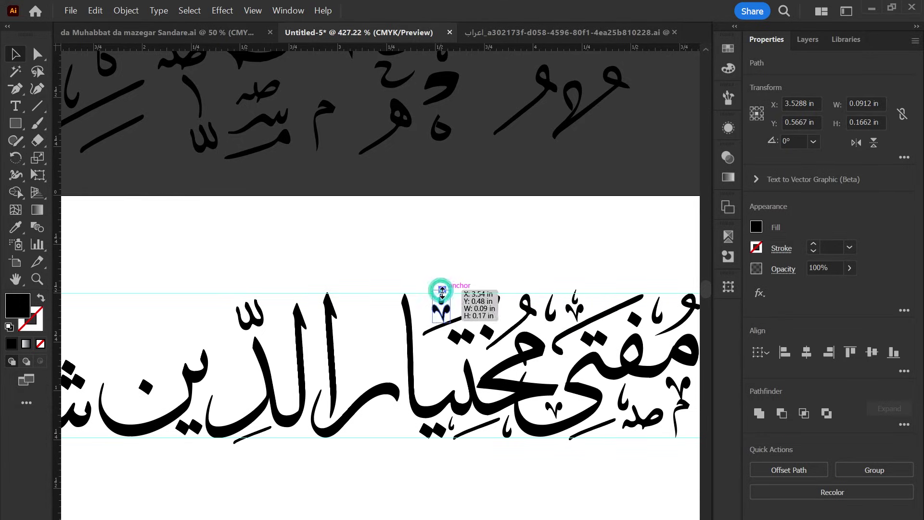
{"action": "key", "text": "ctrl+shift+a"}
{"action": "mouse_move", "coordinate": [501, 475]}
{"action": "left_mouse_down"}
{"action": "mouse_move", "coordinate": [408, 443]}
{"action": "mouse_move", "coordinate": [440, 454]}
{"action": "mouse_move", "coordinate": [452, 484]}
{"action": "left_mouse_up"}
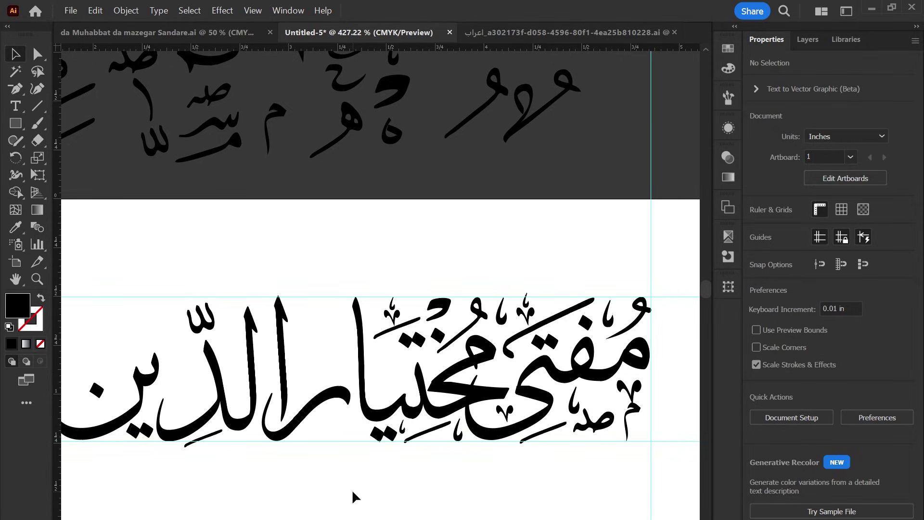
Step: Shift two flourish marks left and raise a small ornament
{"action": "left_click_drag", "start_coordinate": [530, 371], "coordinate": [424, 371]}
{"action": "key", "text": "ctrl+shift+a"}
{"action": "mouse_move", "coordinate": [441, 435]}
{"action": "left_mouse_down"}
{"action": "mouse_move", "coordinate": [504, 419]}
{"action": "mouse_move", "coordinate": [460, 435]}
{"action": "mouse_move", "coordinate": [487, 451]}
{"action": "left_mouse_up"}
{"action": "mouse_move", "coordinate": [618, 320]}
{"action": "left_mouse_down"}
{"action": "mouse_move", "coordinate": [401, 340]}
{"action": "mouse_move", "coordinate": [425, 338]}
{"action": "left_mouse_up"}
{"action": "left_click", "coordinate": [407, 455]}
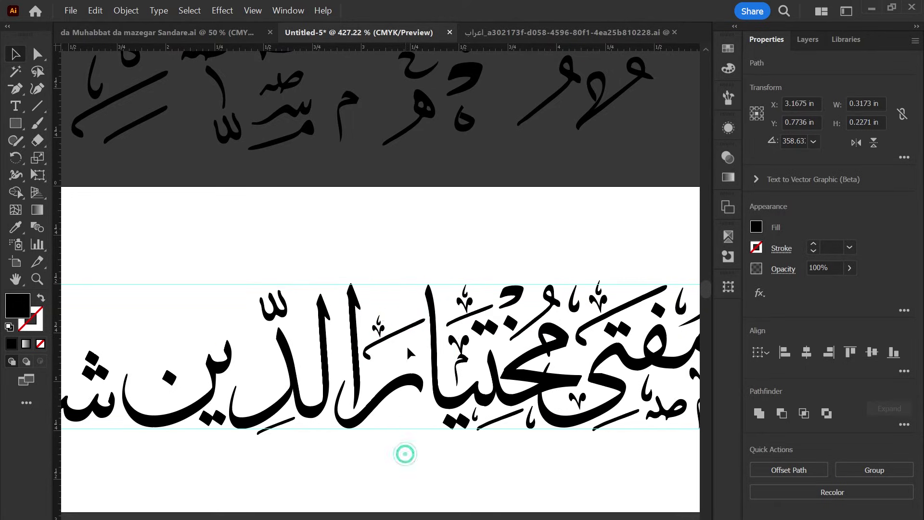
{"action": "mouse_move", "coordinate": [379, 328]}
{"action": "left_mouse_down"}
{"action": "mouse_move", "coordinate": [385, 300]}
{"action": "mouse_move", "coordinate": [392, 322]}
{"action": "left_mouse_up"}
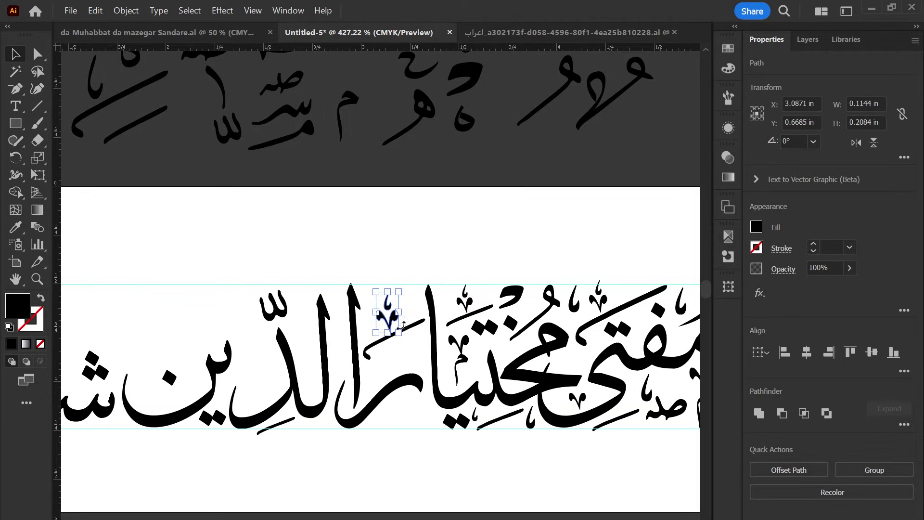
{"action": "left_click", "coordinate": [503, 462]}
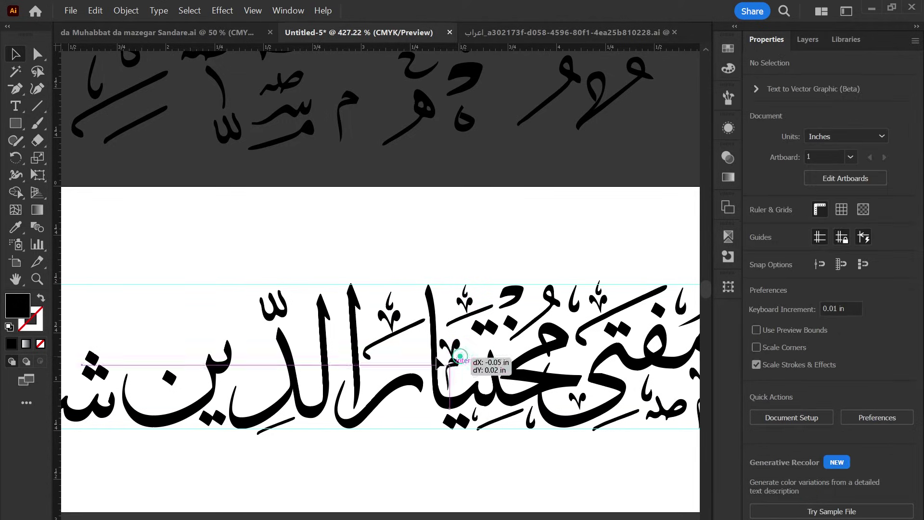
Step: Lower the vertical stroke beneath the ornament
{"action": "left_click", "coordinate": [398, 334]}
{"action": "left_click_drag", "start_coordinate": [398, 335], "coordinate": [399, 361]}
{"action": "left_click", "coordinate": [432, 433]}
{"action": "left_click_drag", "start_coordinate": [379, 193], "coordinate": [407, 251]}
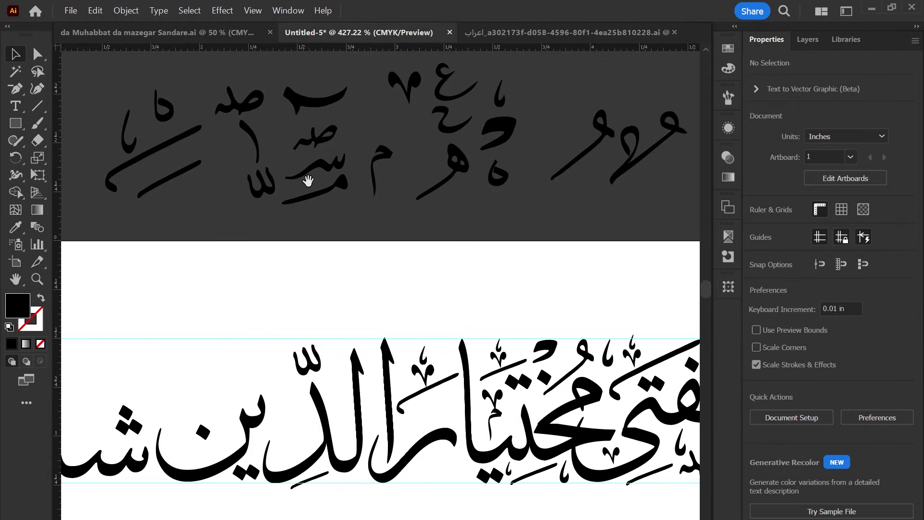
Step: Place a shrunken, resized copy of the صد shape onto the name
{"action": "left_click_drag", "start_coordinate": [251, 115], "coordinate": [446, 415]}
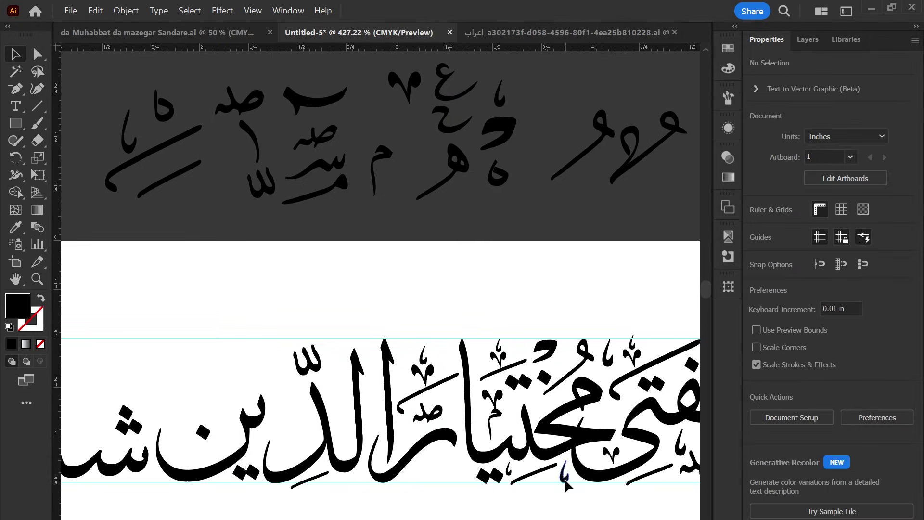
{"action": "mouse_move", "coordinate": [566, 486]}
{"action": "left_mouse_down"}
{"action": "mouse_move", "coordinate": [450, 417]}
{"action": "mouse_move", "coordinate": [408, 445]}
{"action": "left_mouse_up"}
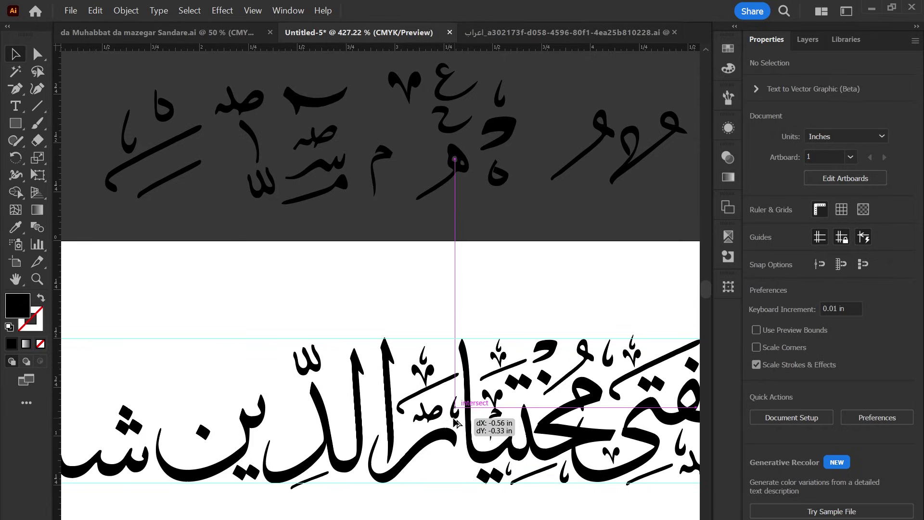
{"action": "mouse_move", "coordinate": [409, 445]}
{"action": "left_mouse_down"}
{"action": "mouse_move", "coordinate": [448, 359]}
{"action": "mouse_move", "coordinate": [449, 369]}
{"action": "mouse_move", "coordinate": [421, 350]}
{"action": "left_mouse_up"}
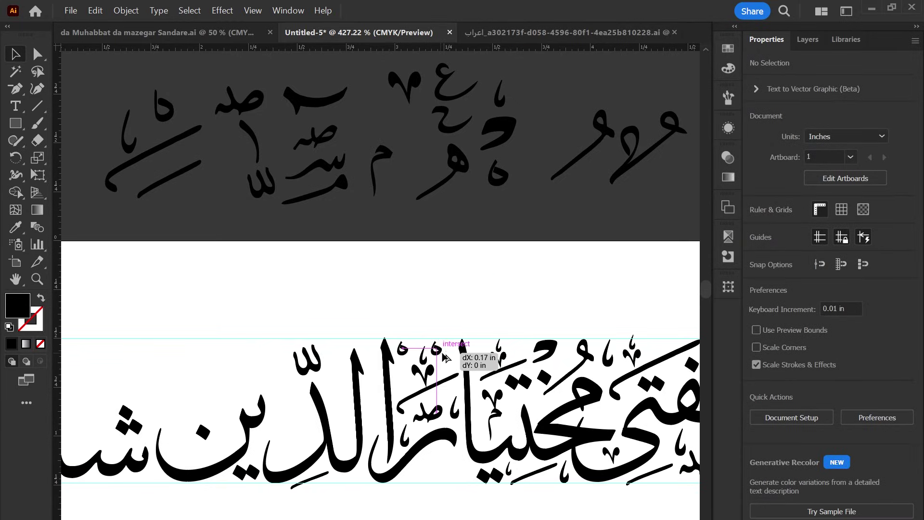
{"action": "mouse_move", "coordinate": [422, 349]}
{"action": "left_mouse_down"}
{"action": "mouse_move", "coordinate": [443, 350]}
{"action": "mouse_move", "coordinate": [471, 296]}
{"action": "left_mouse_up"}
{"action": "key", "text": "ctrl+shift+a"}
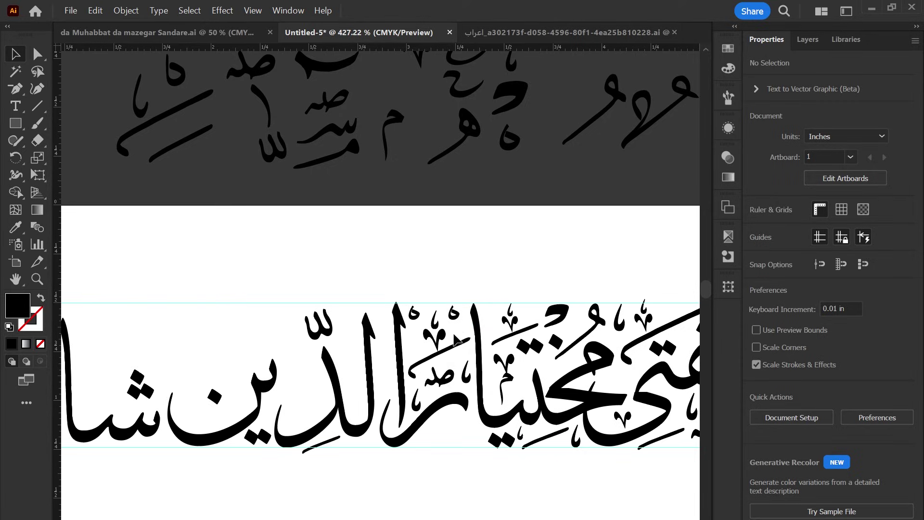
Step: Duplicate a small diacritic below the letters and remove the stray copy
{"action": "left_click_drag", "start_coordinate": [437, 340], "coordinate": [448, 435]}
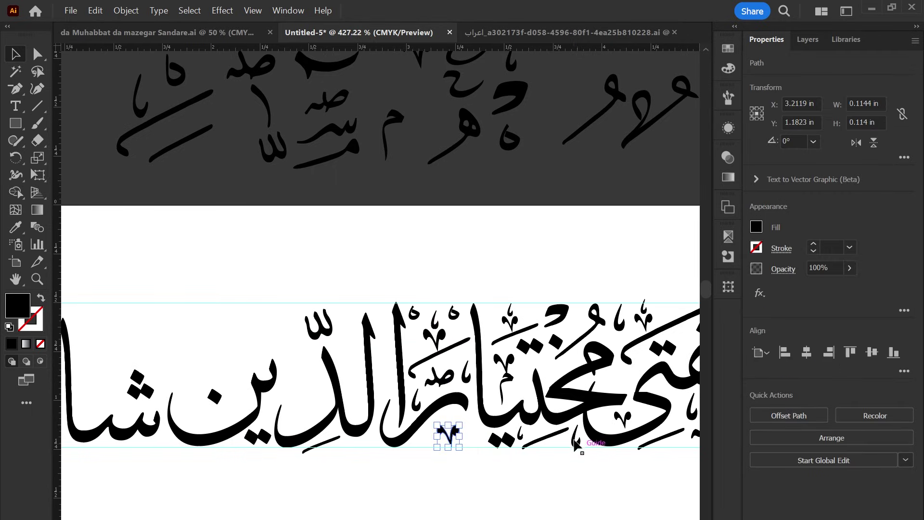
{"action": "key", "text": "ctrl+minus"}
{"action": "left_click_drag", "start_coordinate": [422, 441], "coordinate": [513, 461]}
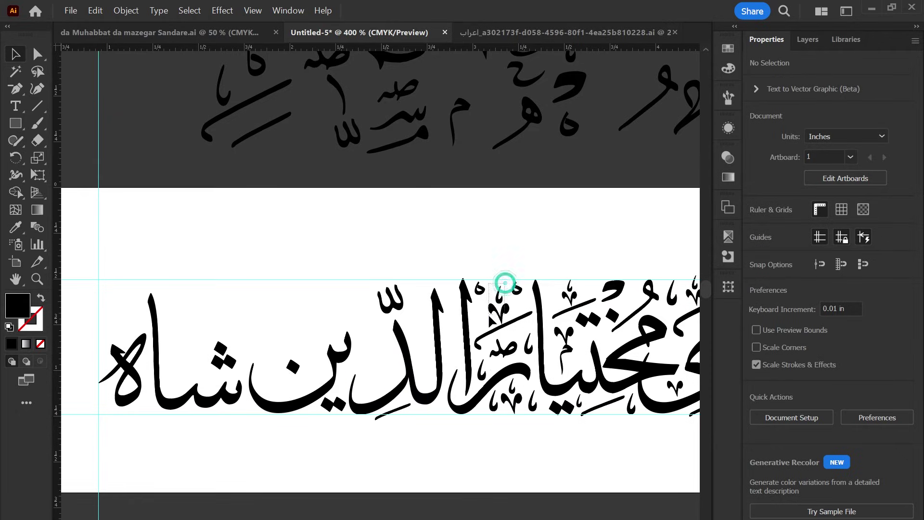
Step: Move small diacritic pieces left along the name to sit beside the lam stroke of الدین
{"action": "left_click_drag", "start_coordinate": [491, 319], "coordinate": [377, 378]}
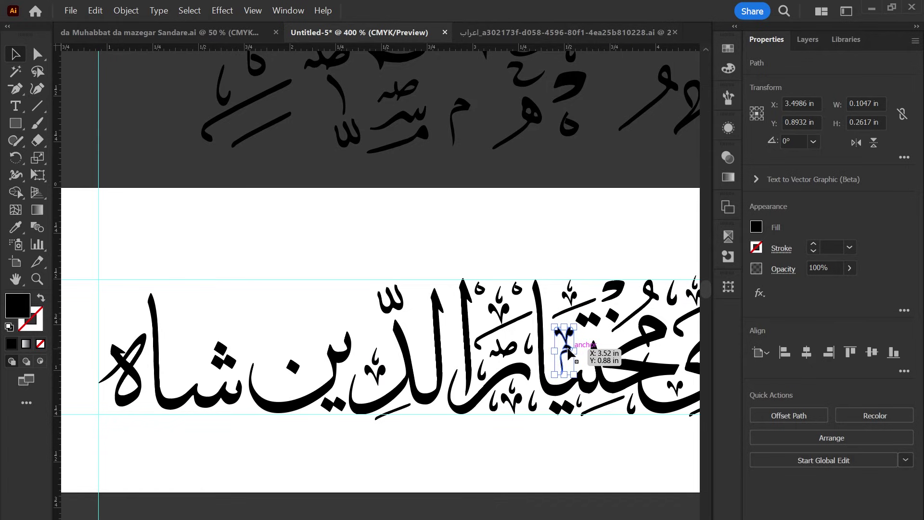
{"action": "mouse_move", "coordinate": [569, 354]}
{"action": "left_mouse_down"}
{"action": "mouse_move", "coordinate": [299, 356]}
{"action": "mouse_move", "coordinate": [307, 347]}
{"action": "left_mouse_up"}
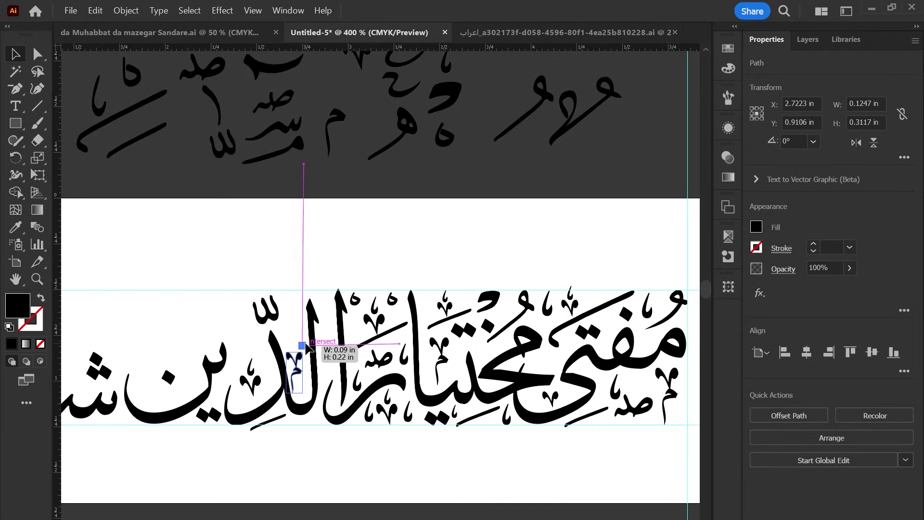
{"action": "left_click_drag", "start_coordinate": [553, 322], "coordinate": [298, 343]}
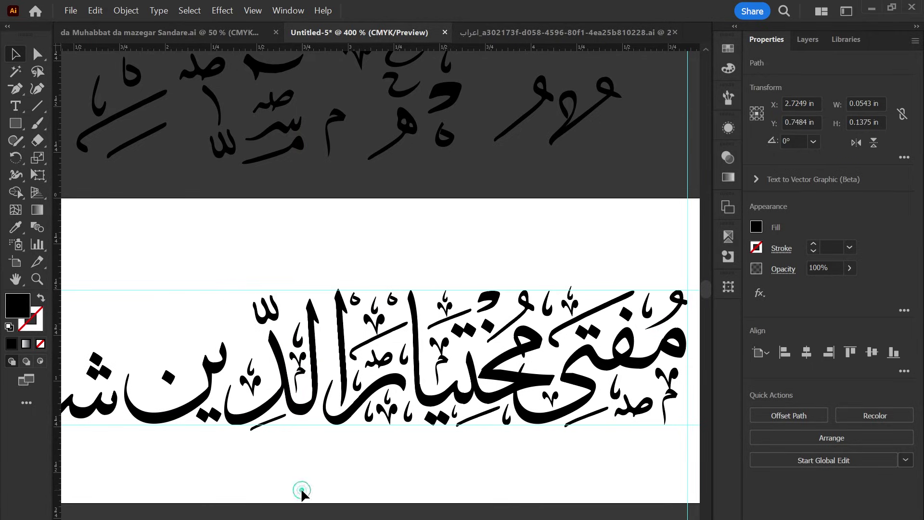
{"action": "left_click", "coordinate": [302, 489]}
{"action": "left_click_drag", "start_coordinate": [301, 489], "coordinate": [368, 483]}
{"action": "mouse_move", "coordinate": [436, 429]}
{"action": "left_mouse_down"}
{"action": "mouse_move", "coordinate": [392, 428]}
{"action": "mouse_move", "coordinate": [414, 413]}
{"action": "mouse_move", "coordinate": [433, 443]}
{"action": "left_mouse_up"}
{"action": "left_click", "coordinate": [425, 420]}
Step: Move the long diagonal stroke onto the ن, enlarge it, and pull its top-right anchor outward
{"action": "scroll", "coordinate": [621, 386], "scroll_direction": "down", "scroll_amount": 2}
{"action": "left_click_drag", "start_coordinate": [603, 287], "coordinate": [266, 308]}
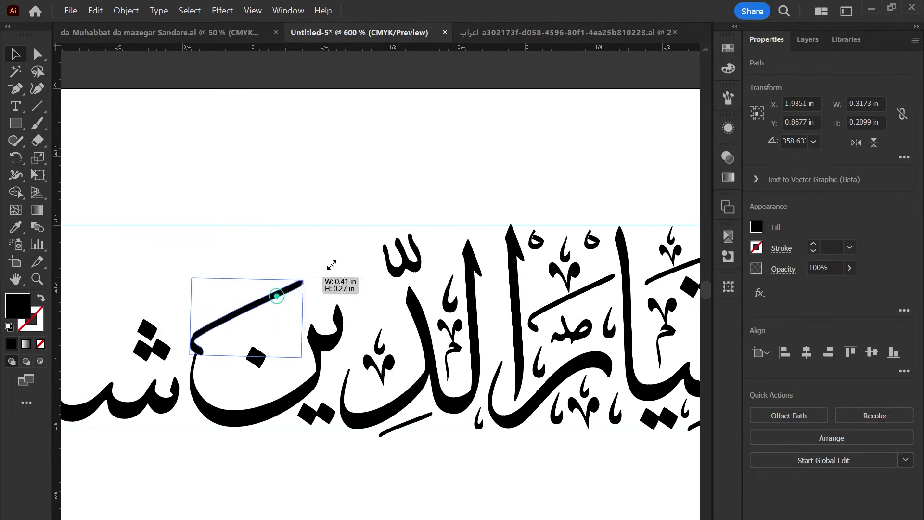
{"action": "left_click_drag", "start_coordinate": [309, 277], "coordinate": [321, 282]}
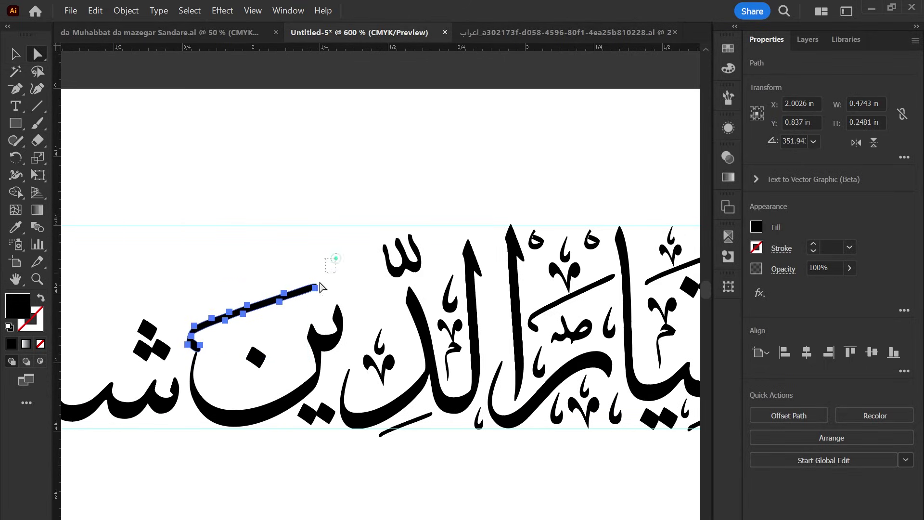
{"action": "left_click", "coordinate": [314, 289]}
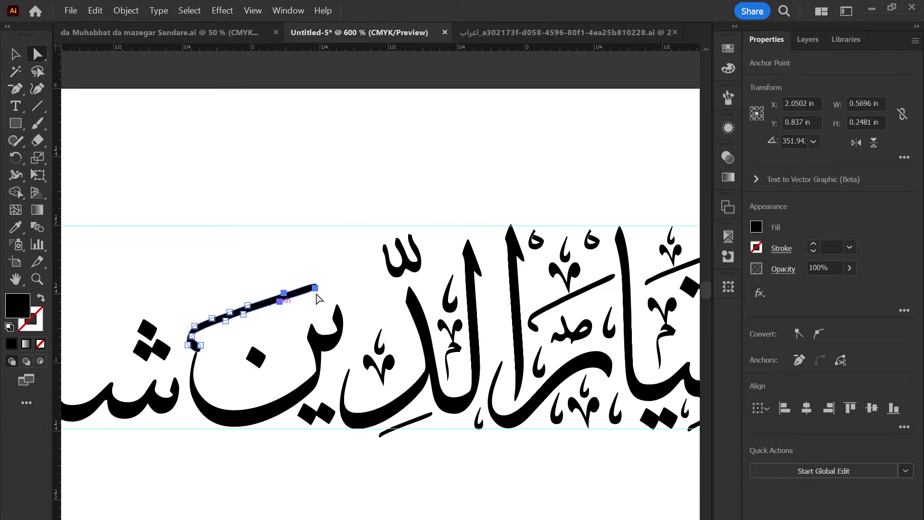
{"action": "left_click_drag", "start_coordinate": [316, 288], "coordinate": [371, 266]}
Step: Move a small diacritic leftward toward the ن
{"action": "key", "text": "v"}
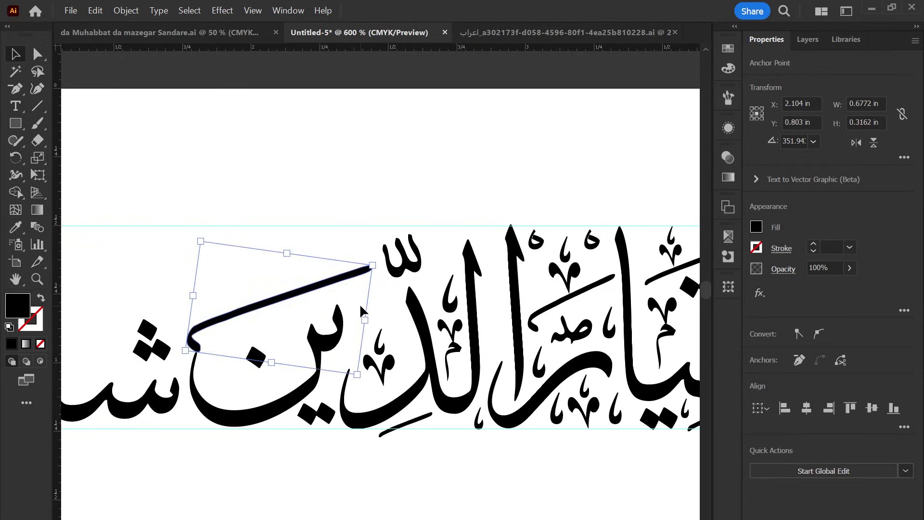
{"action": "left_click", "coordinate": [360, 305]}
{"action": "scroll", "coordinate": [590, 408], "scroll_direction": "down", "scroll_amount": 1, "text": "alt"}
{"action": "mouse_move", "coordinate": [570, 322]}
{"action": "left_mouse_down"}
{"action": "mouse_move", "coordinate": [370, 330]}
{"action": "mouse_move", "coordinate": [372, 289]}
{"action": "left_mouse_up"}
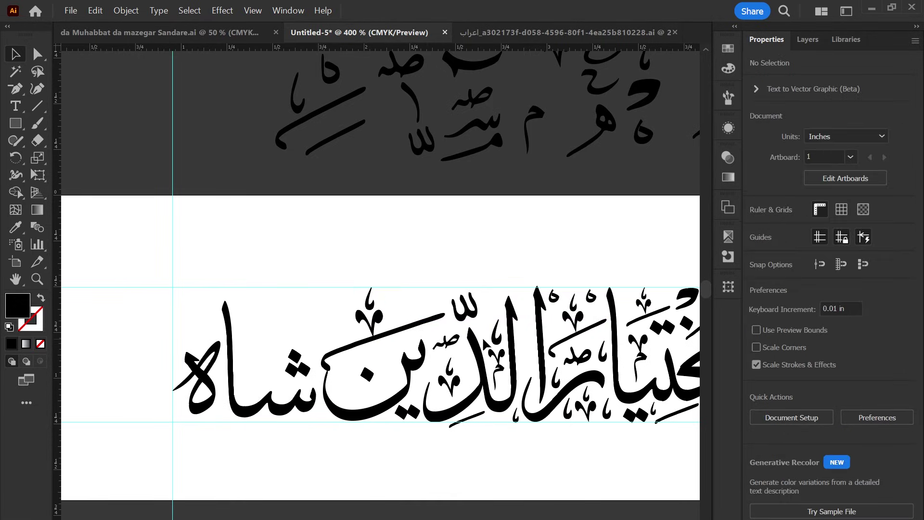
Step: Arrange four diacritics up-left, down-left and over the letters near the ن
{"action": "left_click_drag", "start_coordinate": [584, 356], "coordinate": [417, 308]}
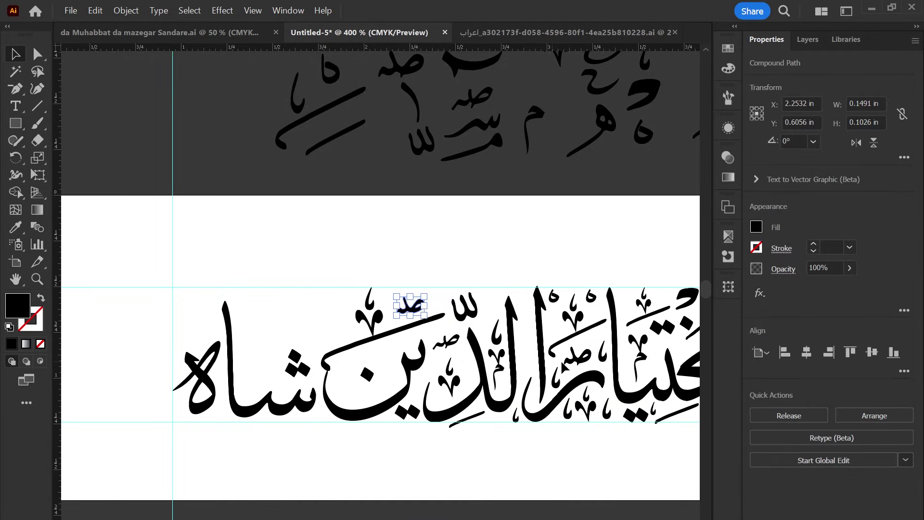
{"action": "left_click", "coordinate": [415, 332]}
{"action": "left_click_drag", "start_coordinate": [414, 337], "coordinate": [323, 418]}
{"action": "left_click_drag", "start_coordinate": [413, 314], "coordinate": [332, 310]}
{"action": "left_click_drag", "start_coordinate": [496, 343], "coordinate": [339, 338]}
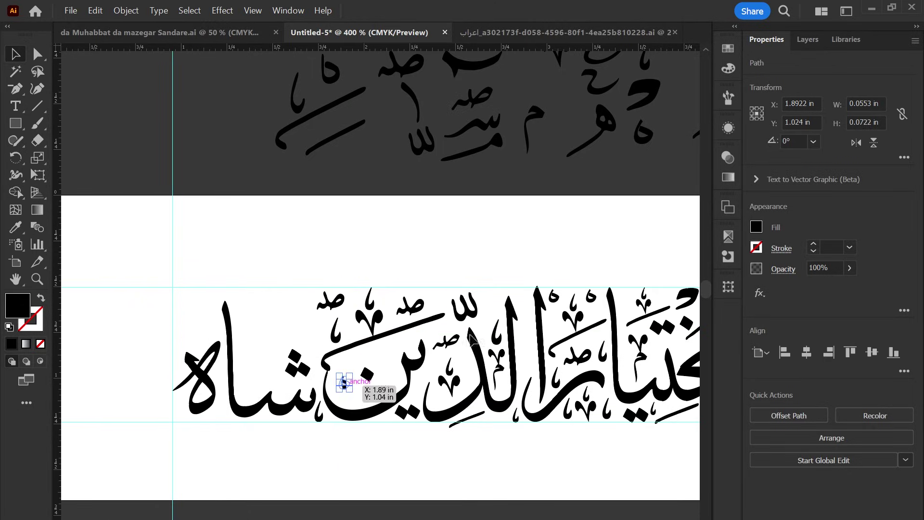
Step: Reposition a diacritic near the ن and move the thin stroke up over the ش
{"action": "left_click", "coordinate": [336, 456]}
{"action": "scroll", "coordinate": [441, 412], "scroll_direction": "up", "scroll_amount": 2, "text": "alt"}
{"action": "mouse_move", "coordinate": [440, 412]}
{"action": "left_mouse_down"}
{"action": "mouse_move", "coordinate": [459, 404]}
{"action": "mouse_move", "coordinate": [455, 353]}
{"action": "left_mouse_up"}
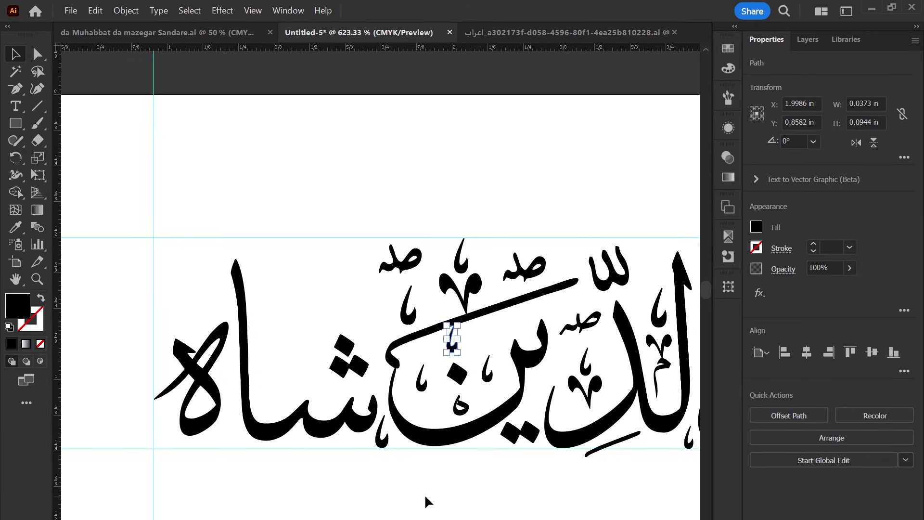
{"action": "scroll", "coordinate": [317, 404], "scroll_direction": "down", "scroll_amount": 2, "text": "alt"}
{"action": "mouse_move", "coordinate": [490, 447]}
{"action": "left_mouse_down"}
{"action": "mouse_move", "coordinate": [305, 364]}
{"action": "mouse_move", "coordinate": [321, 350]}
{"action": "mouse_move", "coordinate": [301, 365]}
{"action": "left_mouse_up"}
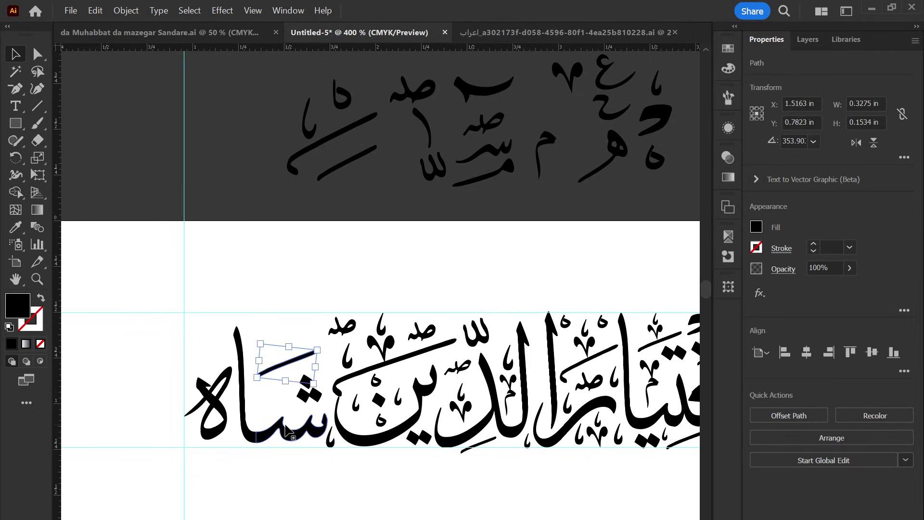
{"action": "left_click", "coordinate": [303, 485]}
Step: Set a diacritic beside the ش, add an ع mark copy, and shift the long stroke left
{"action": "mouse_move", "coordinate": [384, 346]}
{"action": "left_mouse_down"}
{"action": "mouse_move", "coordinate": [277, 409]}
{"action": "mouse_move", "coordinate": [276, 421]}
{"action": "left_mouse_up"}
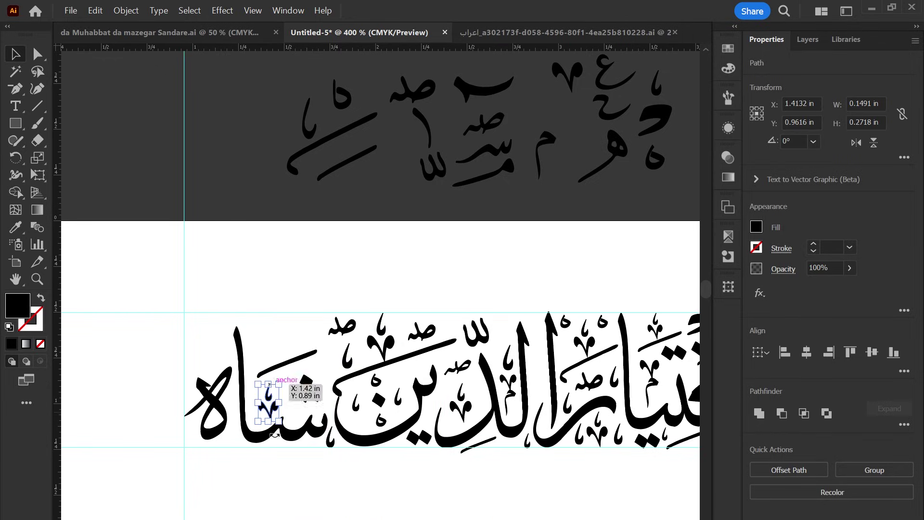
{"action": "left_click", "coordinate": [280, 460]}
{"action": "left_click_drag", "start_coordinate": [605, 95], "coordinate": [302, 343]}
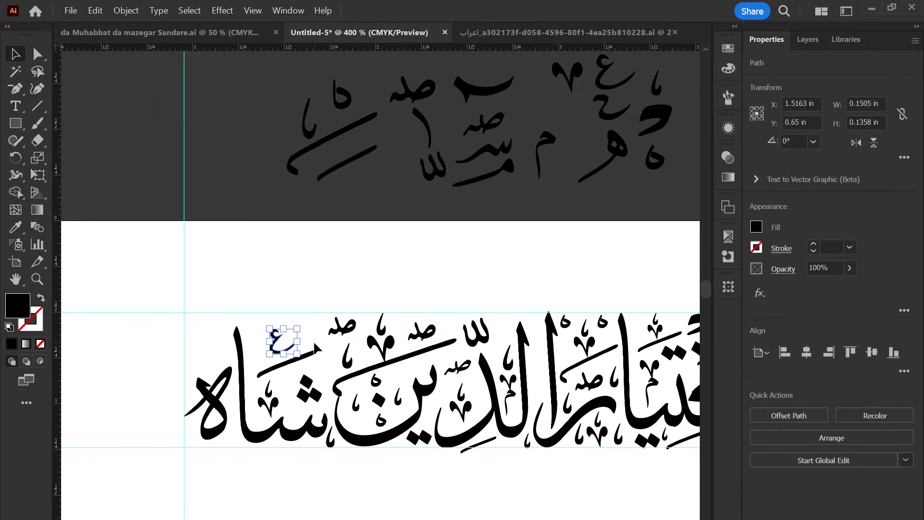
{"action": "left_click_drag", "start_coordinate": [341, 355], "coordinate": [198, 370]}
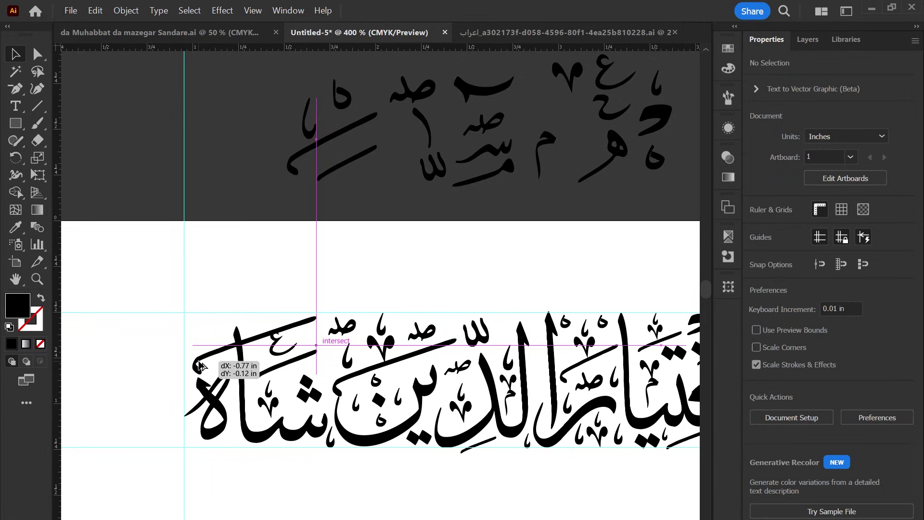
Step: Tilt the sweeping stroke over شاه and tuck a small mark beneath it
{"action": "left_click_drag", "start_coordinate": [198, 370], "coordinate": [197, 370]}
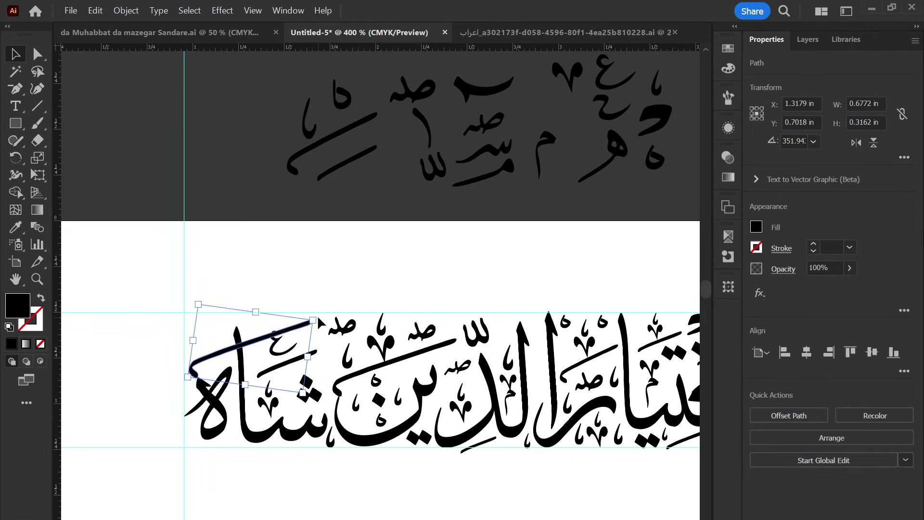
{"action": "left_click_drag", "start_coordinate": [318, 318], "coordinate": [316, 314]}
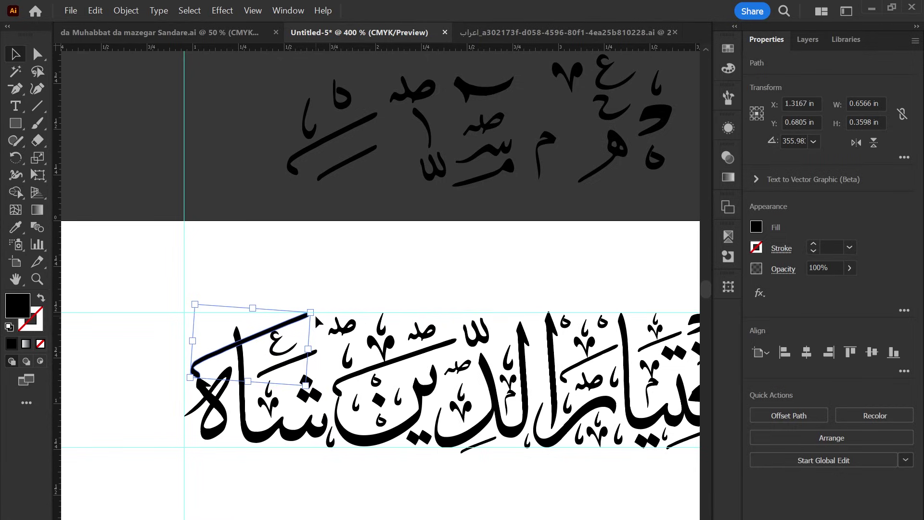
{"action": "mouse_move", "coordinate": [346, 363]}
{"action": "left_mouse_down"}
{"action": "mouse_move", "coordinate": [305, 336]}
{"action": "mouse_move", "coordinate": [254, 364]}
{"action": "left_mouse_up"}
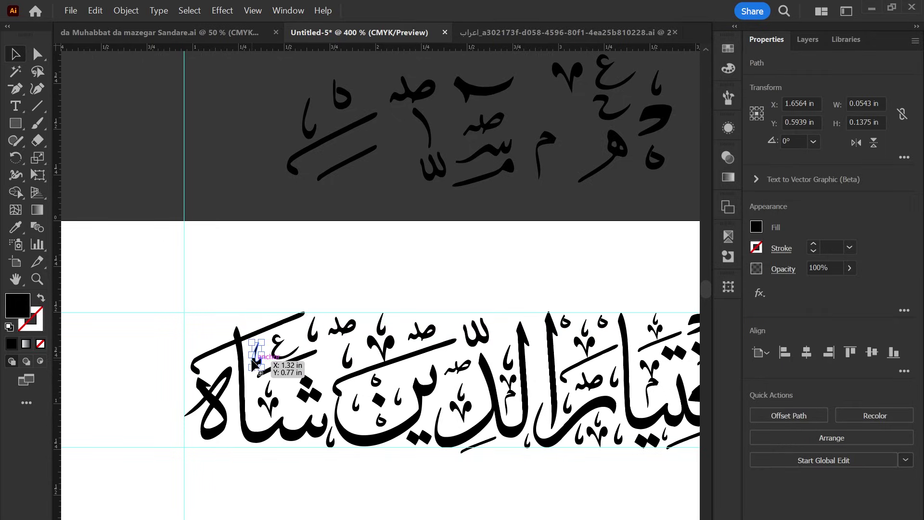
{"action": "left_click_drag", "start_coordinate": [263, 323], "coordinate": [271, 327]}
Step: Carry small ornament strokes from the right to the far left edge of شاه
{"action": "left_click", "coordinate": [583, 341]}
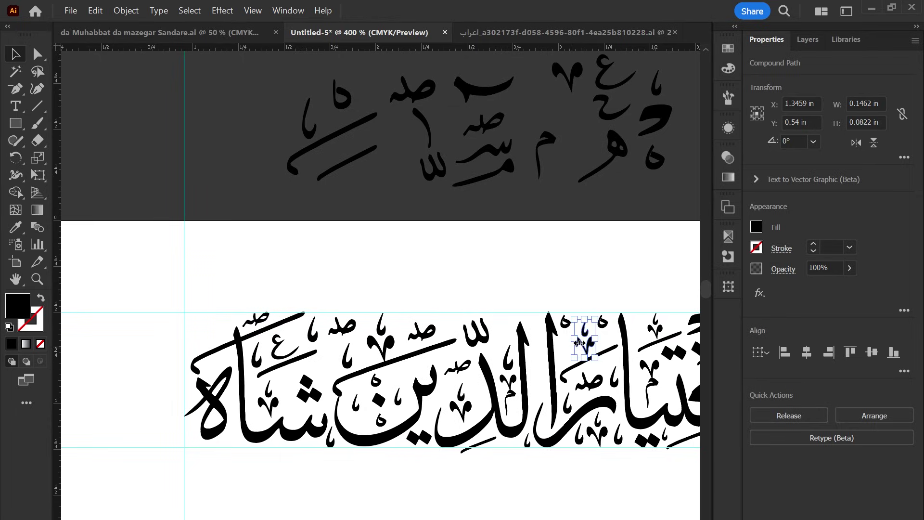
{"action": "left_click_drag", "start_coordinate": [584, 348], "coordinate": [197, 340]}
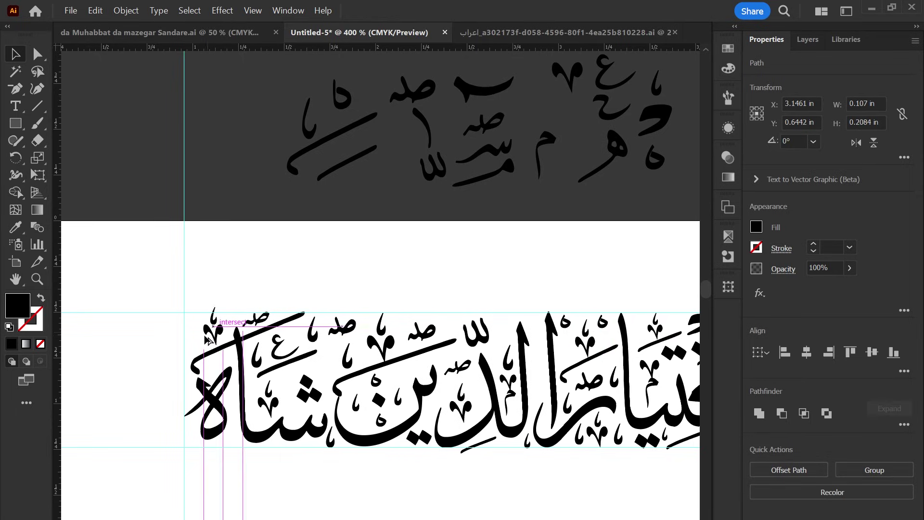
{"action": "left_click_drag", "start_coordinate": [201, 355], "coordinate": [200, 354]}
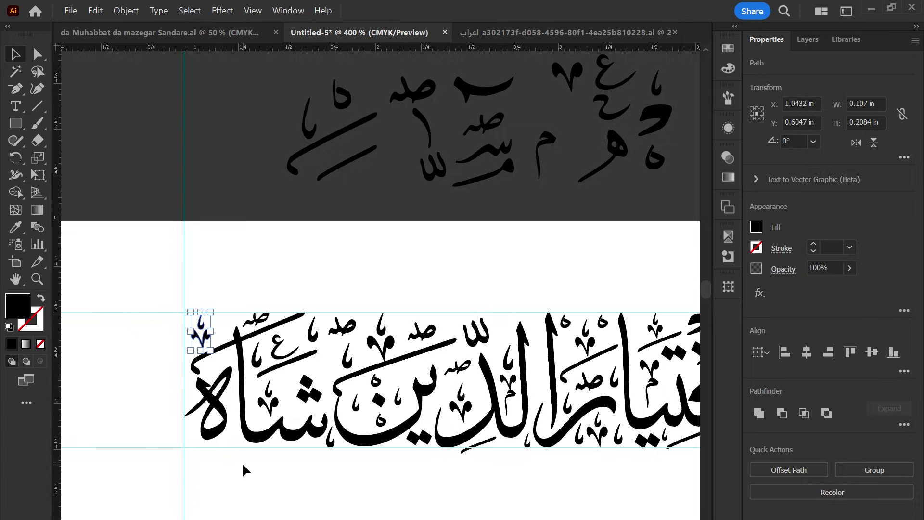
{"action": "left_click", "coordinate": [243, 471]}
{"action": "mouse_move", "coordinate": [243, 470]}
{"action": "left_mouse_down"}
{"action": "mouse_move", "coordinate": [236, 447]}
{"action": "mouse_move", "coordinate": [235, 474]}
{"action": "mouse_move", "coordinate": [221, 316]}
{"action": "left_mouse_up"}
{"action": "left_click", "coordinate": [236, 474]}
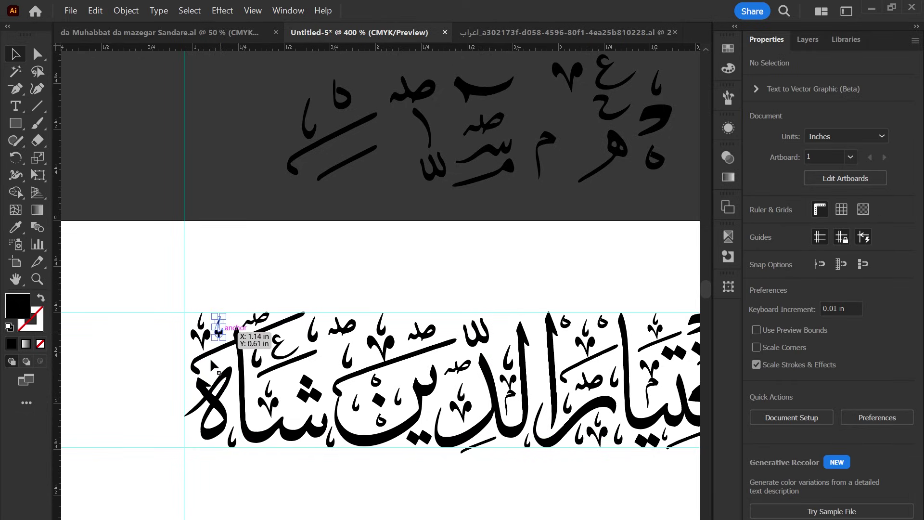
{"action": "scroll", "coordinate": [223, 311], "scroll_direction": "up", "scroll_amount": 2}
{"action": "scroll", "coordinate": [303, 163], "scroll_direction": "up", "scroll_amount": 1}
{"action": "left_click_drag", "start_coordinate": [308, 181], "coordinate": [268, 354]}
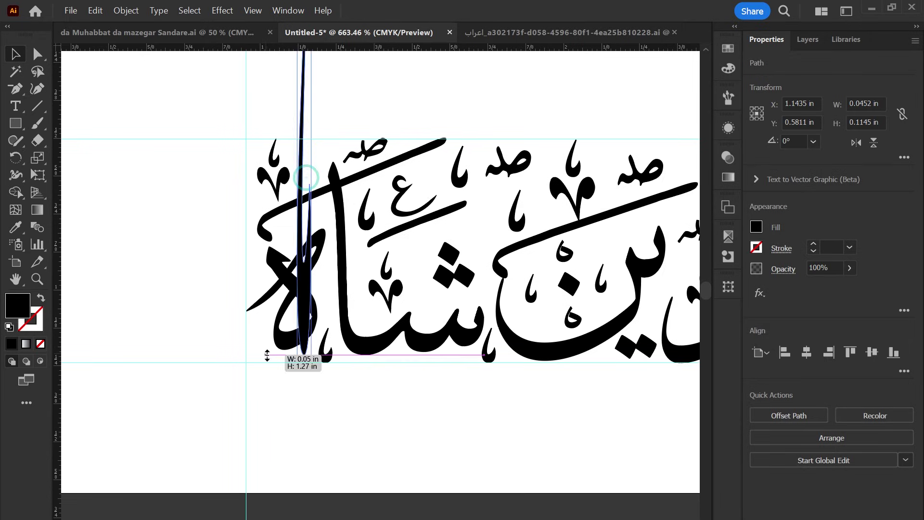
Step: Move a small decorative stroke and a small mark between the tall lām strokes of الدین
{"action": "scroll", "coordinate": [456, 378], "scroll_direction": "down", "scroll_amount": 2}
{"action": "key", "text": "v"}
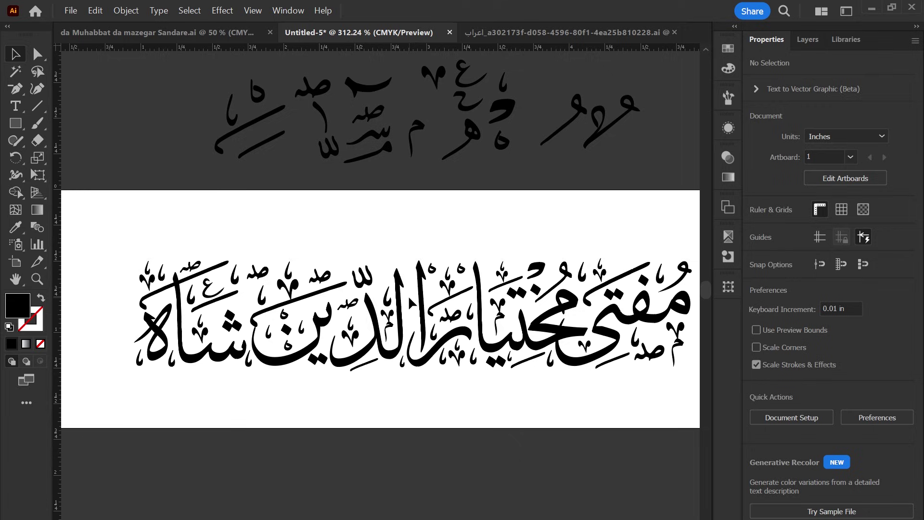
{"action": "mouse_move", "coordinate": [683, 343]}
{"action": "left_mouse_down"}
{"action": "mouse_move", "coordinate": [402, 283]}
{"action": "mouse_move", "coordinate": [423, 284]}
{"action": "left_mouse_up"}
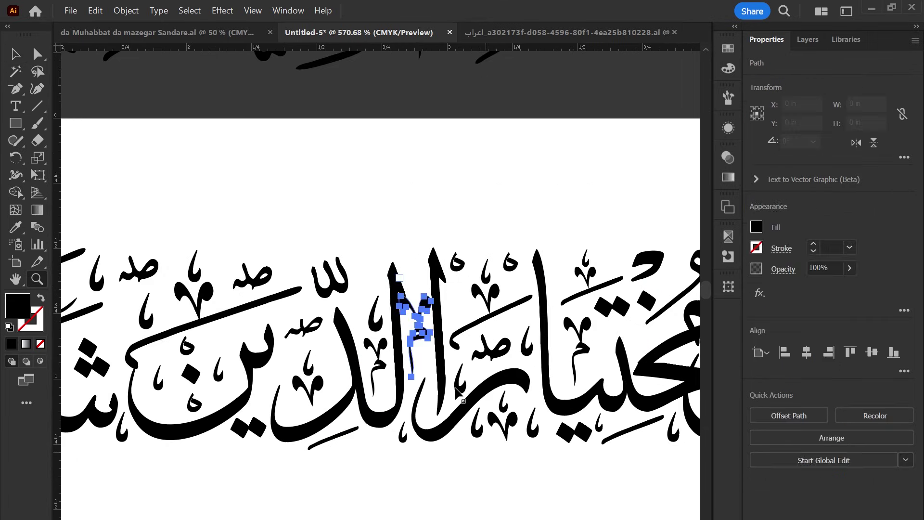
{"action": "left_click_drag", "start_coordinate": [418, 352], "coordinate": [422, 356]}
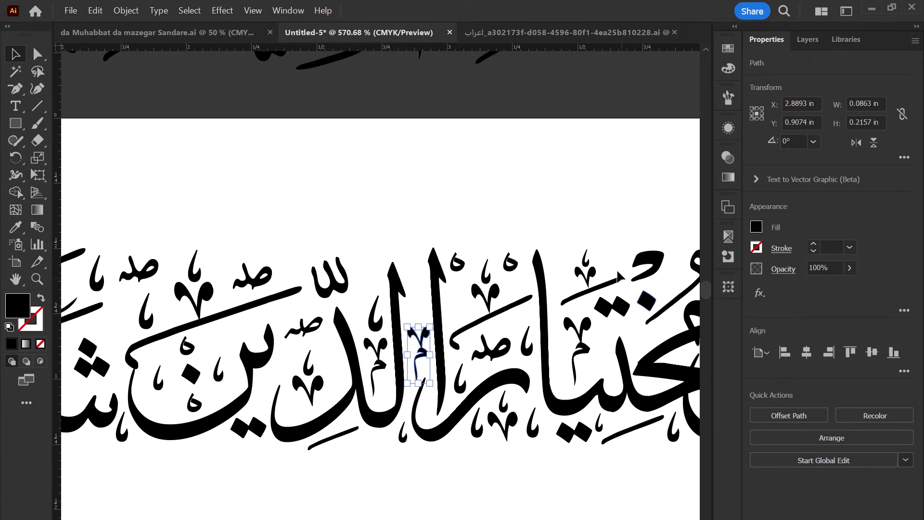
{"action": "left_click_drag", "start_coordinate": [585, 278], "coordinate": [588, 284]}
{"action": "left_click", "coordinate": [423, 265]}
{"action": "left_click", "coordinate": [419, 315]}
{"action": "left_click_drag", "start_coordinate": [458, 273], "coordinate": [420, 287]}
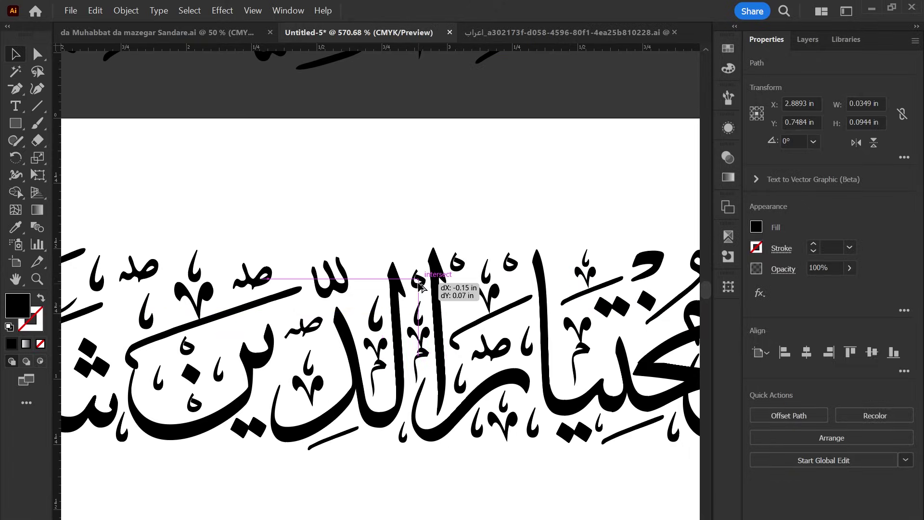